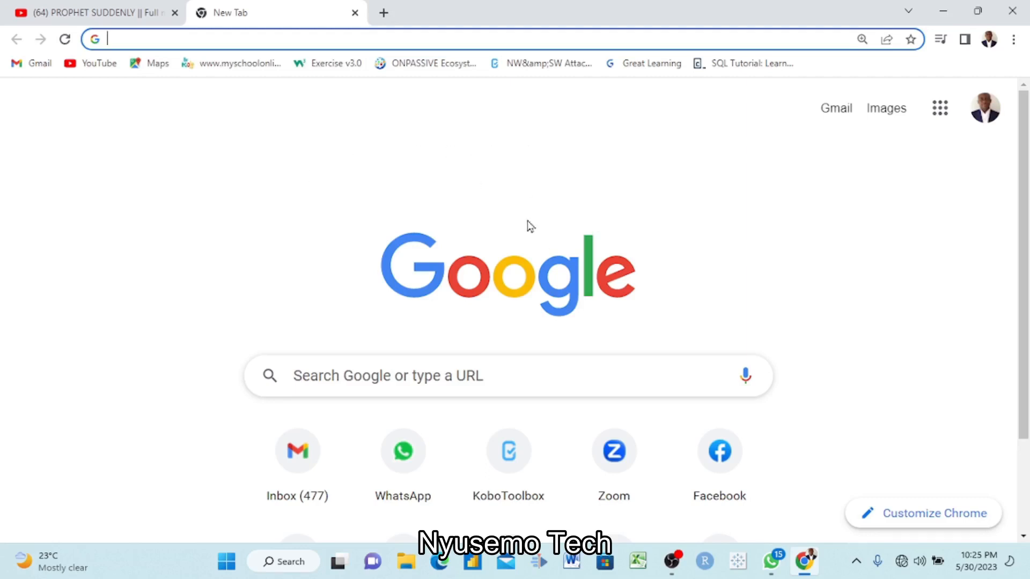
- Open Google Forms from the list of Google apps
left_click(942, 110)
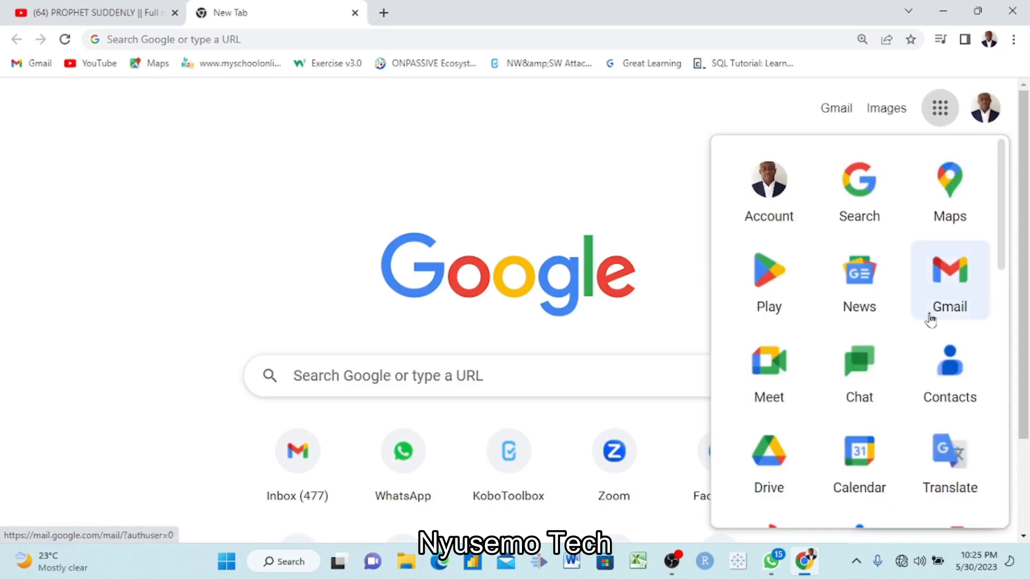
scroll(931, 317, "down", 5)
scroll(931, 320, "down", 10)
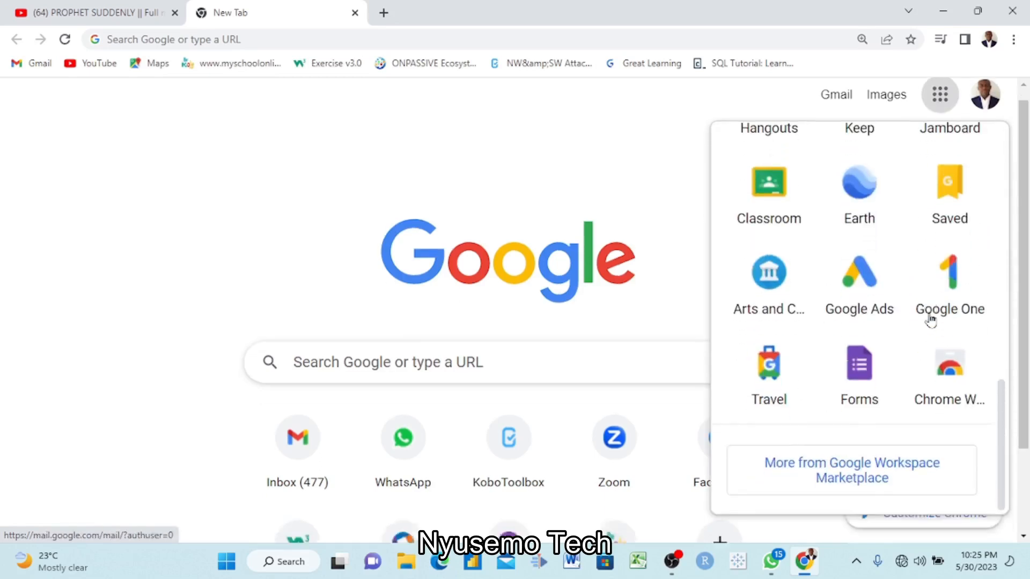
left_click(866, 308)
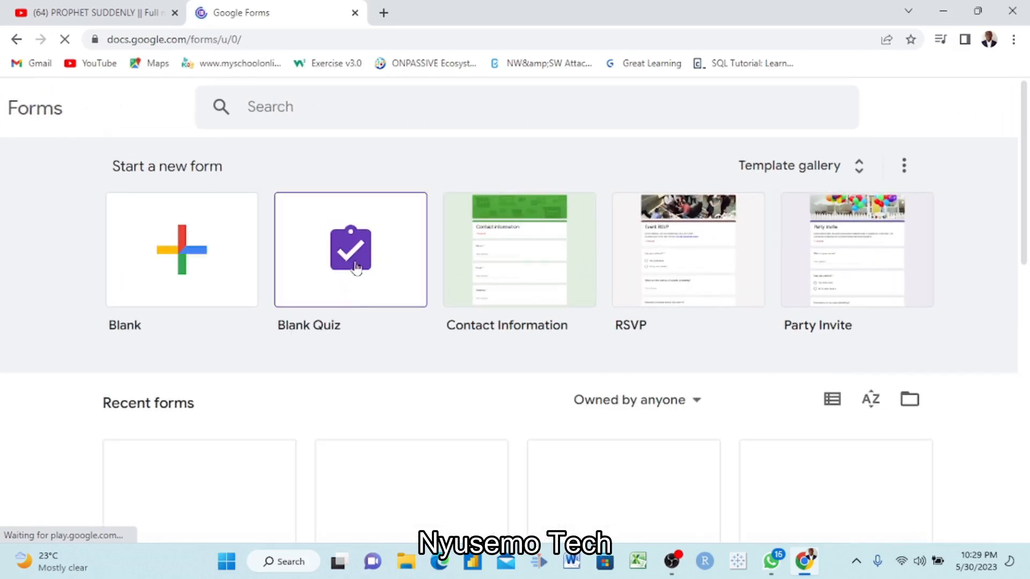
- Create a blank quiz and enter "Demo" as its form description
left_click(354, 266)
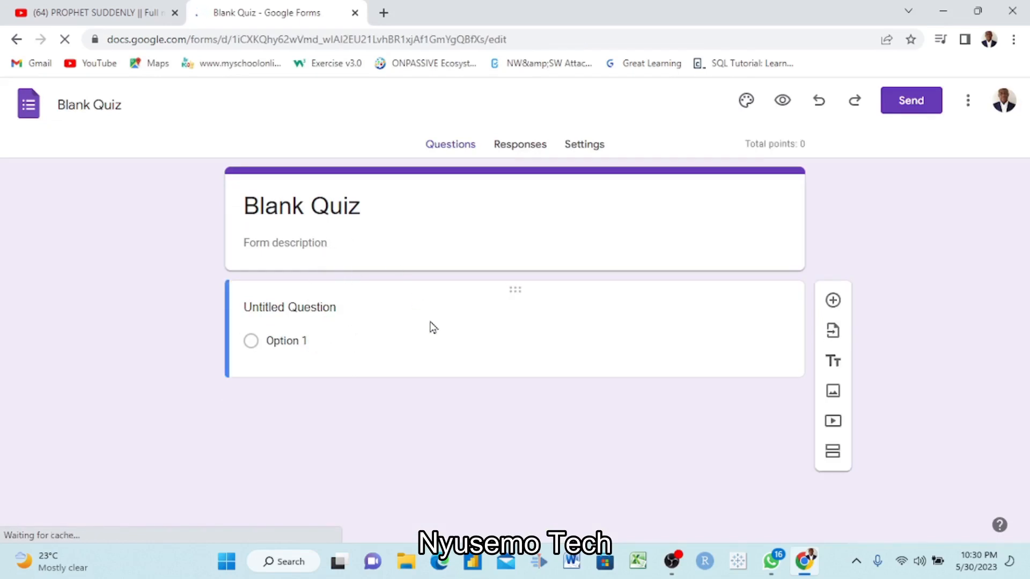
left_click(305, 245)
type("Demo")
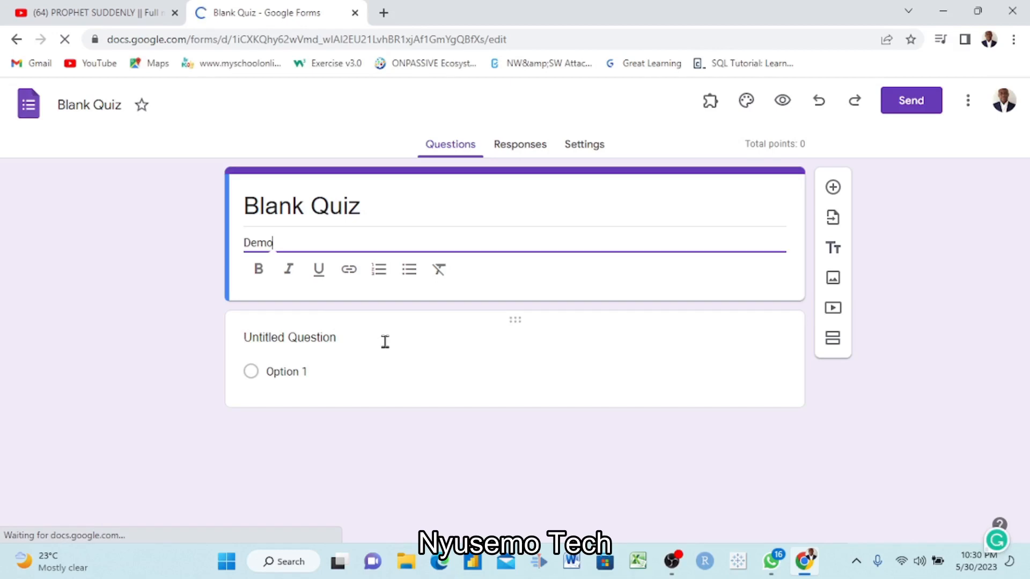
- Replace the untitled question's text with "Name one Data Analysis tool?"
left_click(356, 333)
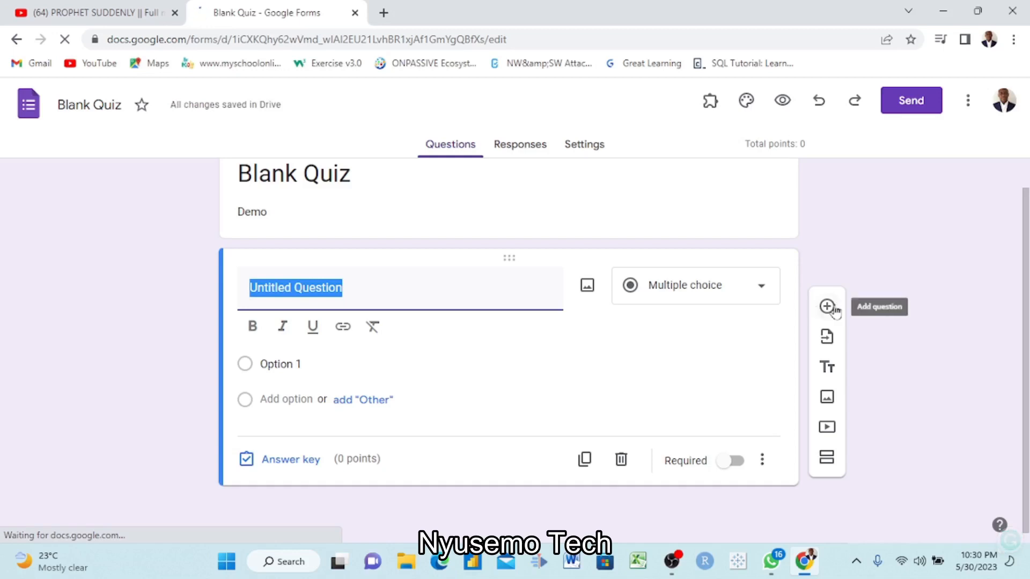
scroll(891, 271, "up", 3)
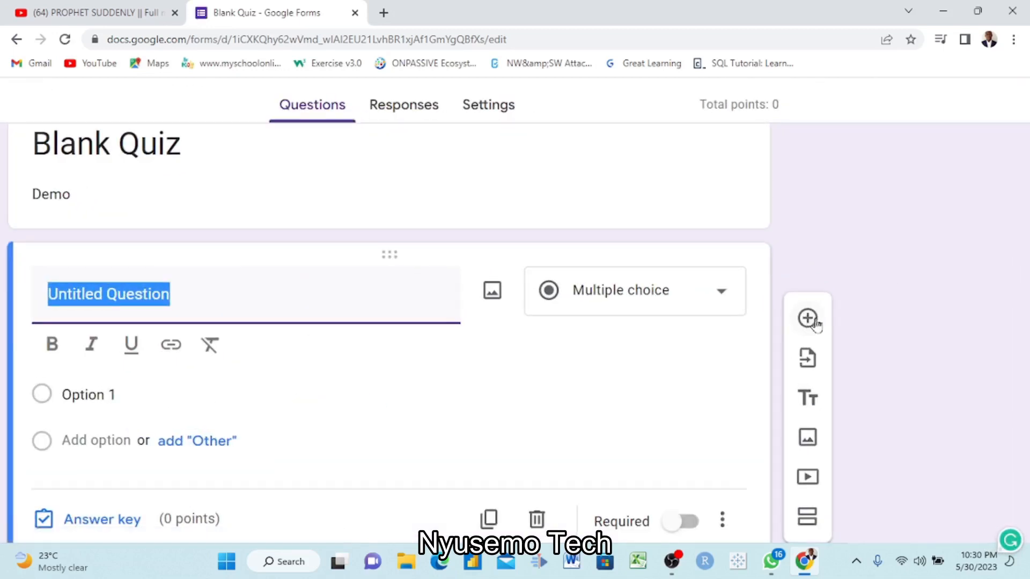
scroll(812, 322, "down", 2)
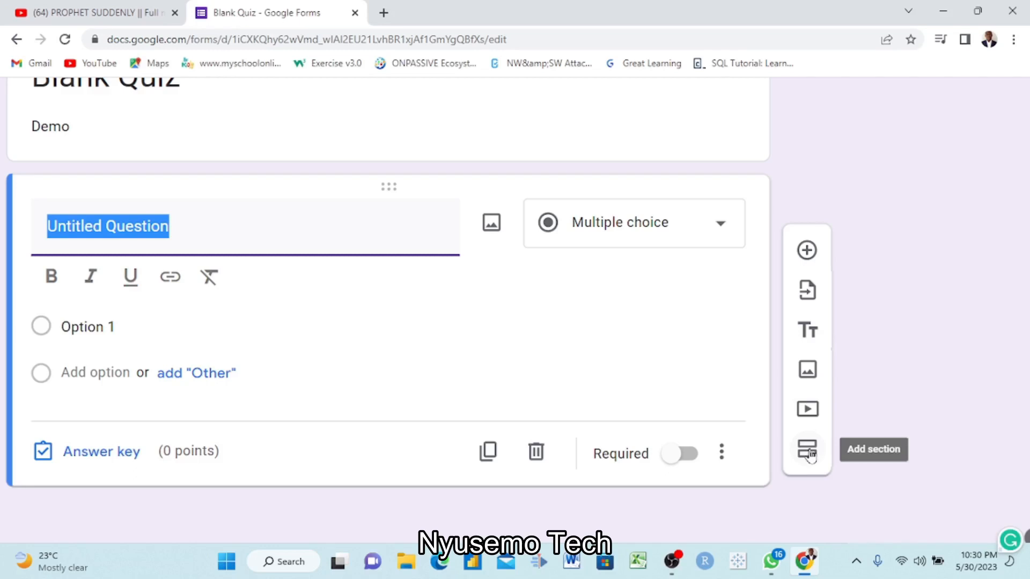
scroll(811, 455, "left", 5)
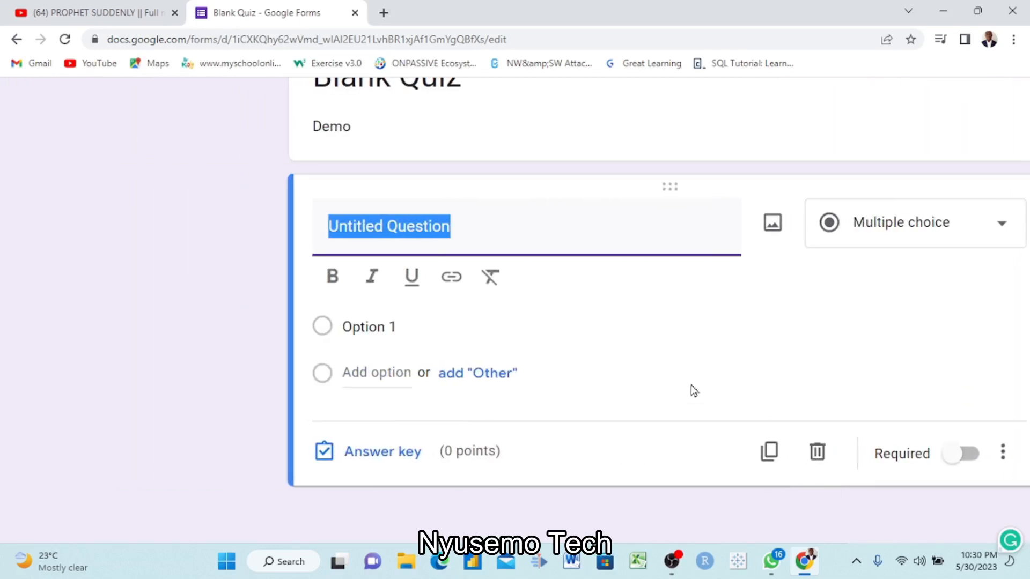
scroll(694, 391, "down", 3)
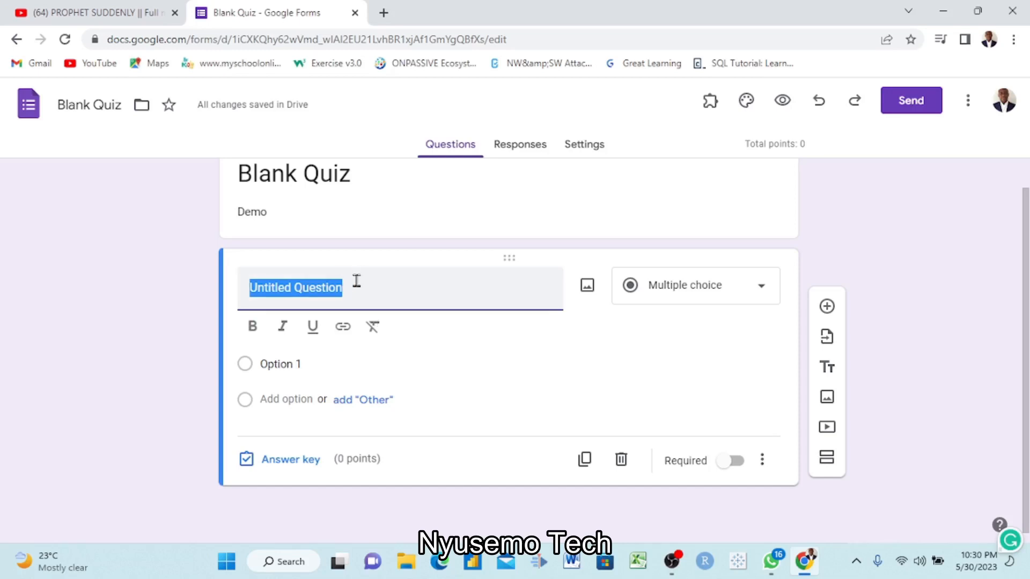
key("BackSpace")
type("W")
key("BackSpace")
key("BackSpace")
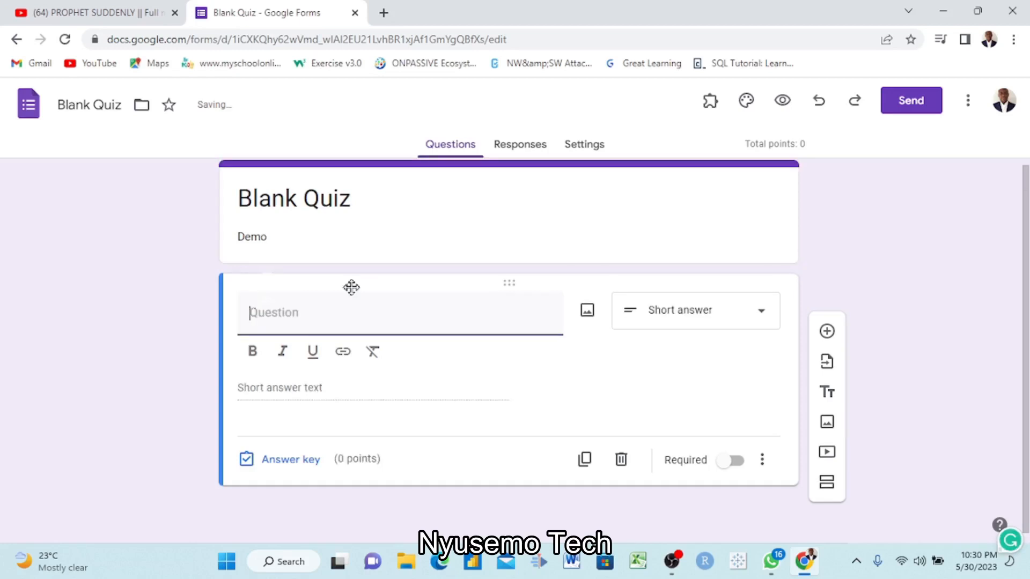
type("Name one Data Analys")
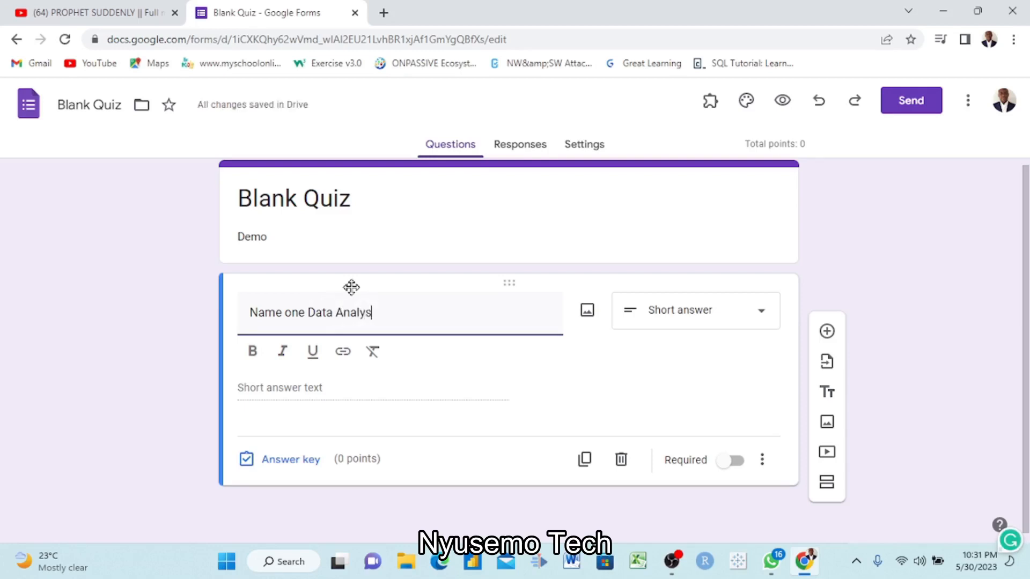
type("is tool?")
- Make the data analysis question multiple choice and give it the options "Hoe" and "Excel"
left_click(761, 320)
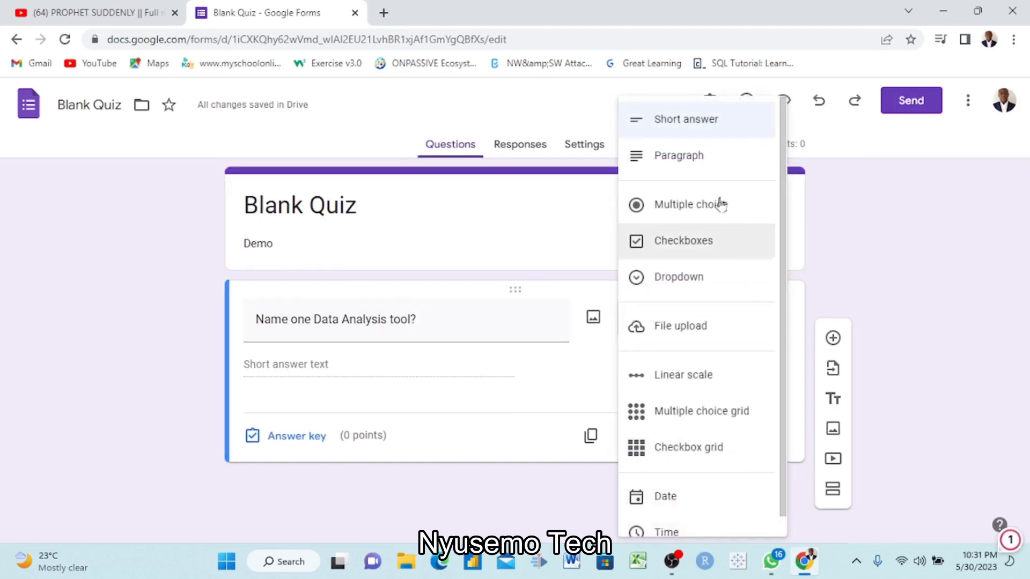
left_click(679, 210)
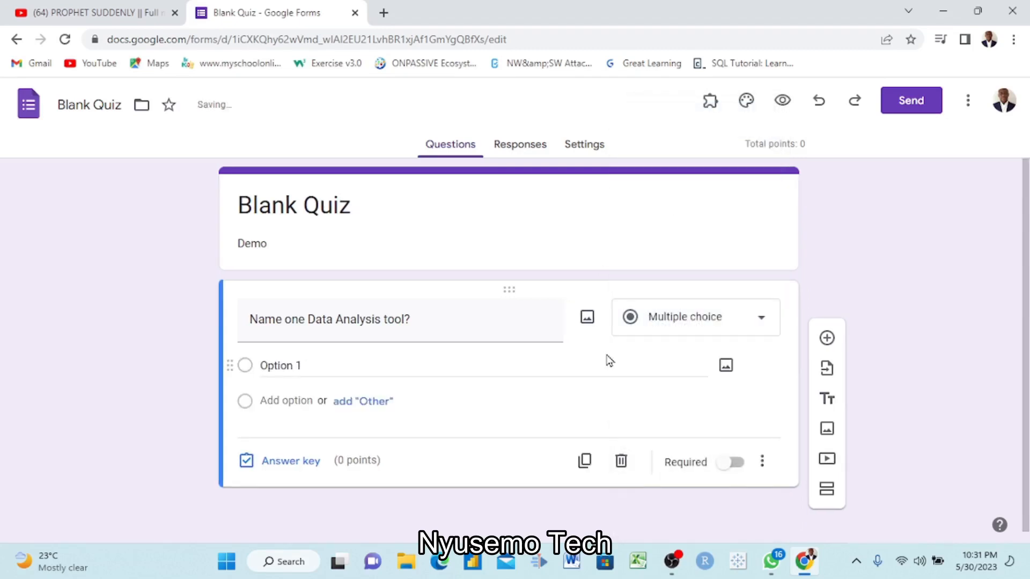
left_click(303, 364)
key("BackSpace")
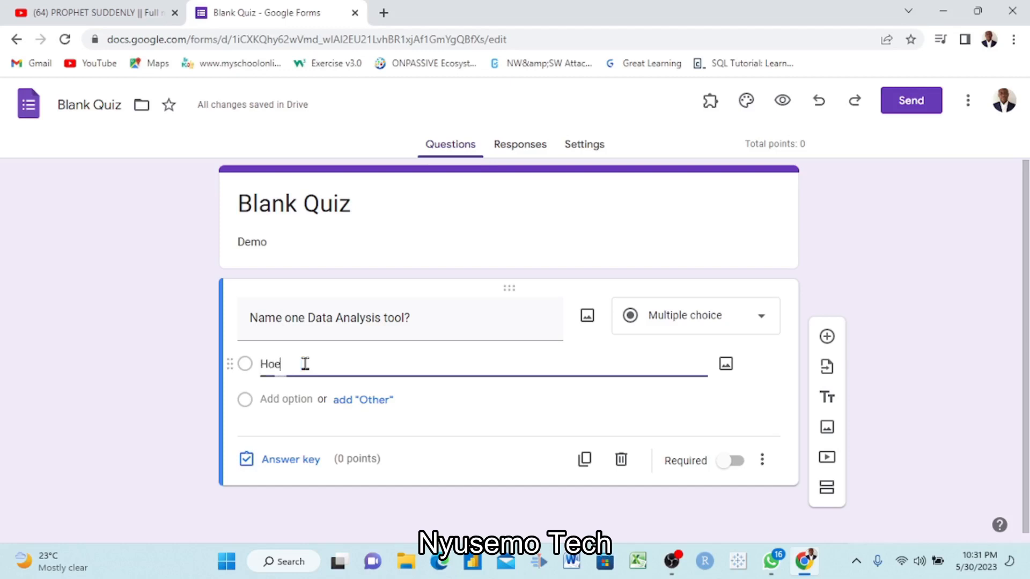
type("Hoe")
left_click(300, 402)
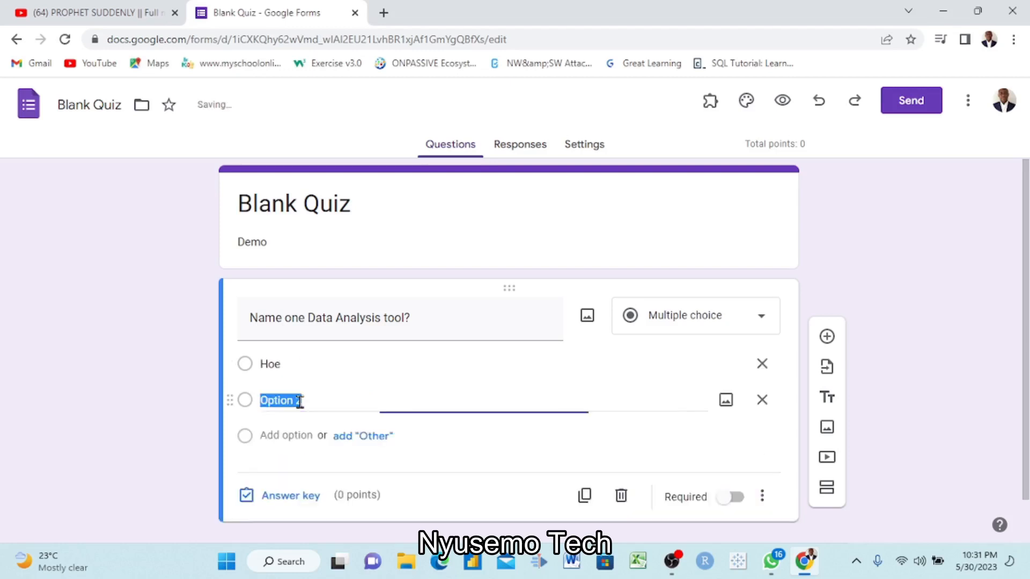
key("BackSpace")
type("Excel")
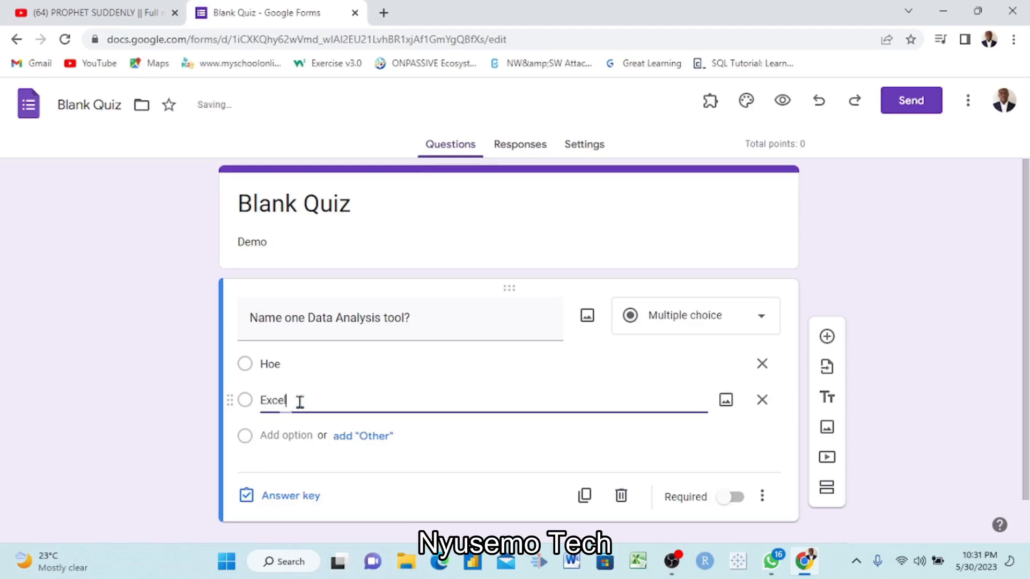
left_click(472, 437)
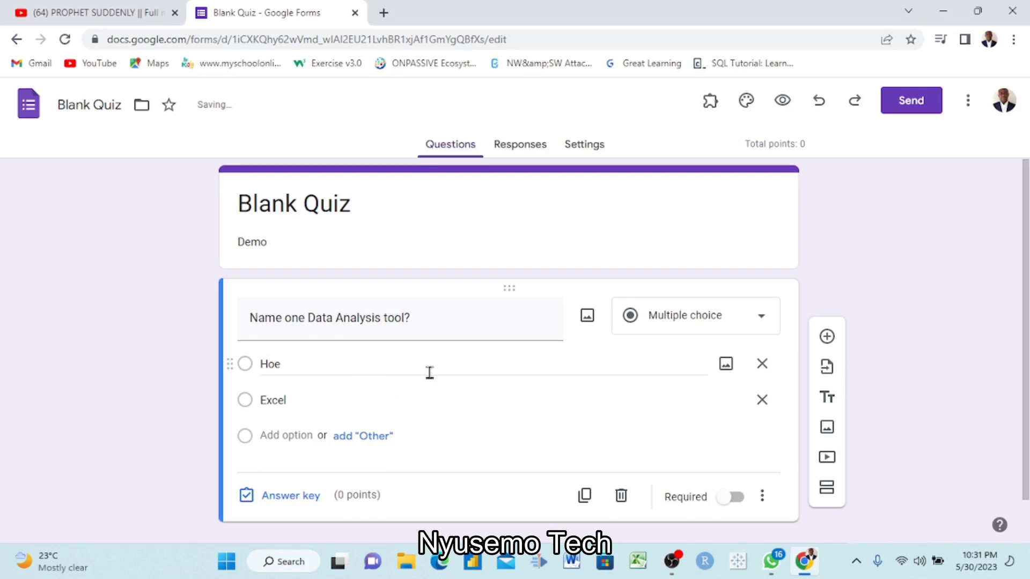
- Mark Excel as the correct answer in the question's answer key
scroll(428, 372, "down", 1)
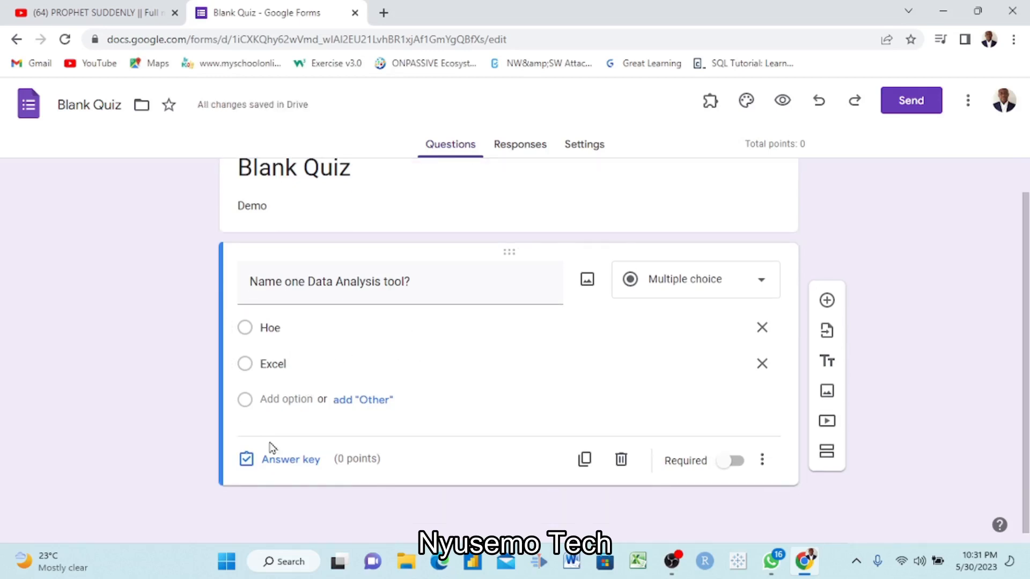
scroll(456, 389, "up", 2)
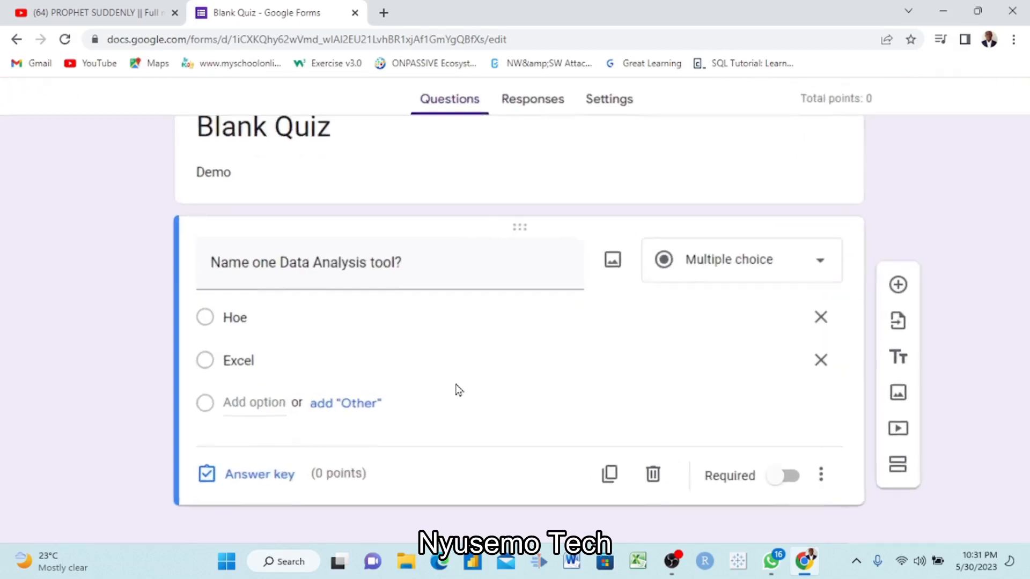
scroll(456, 388, "down", 1)
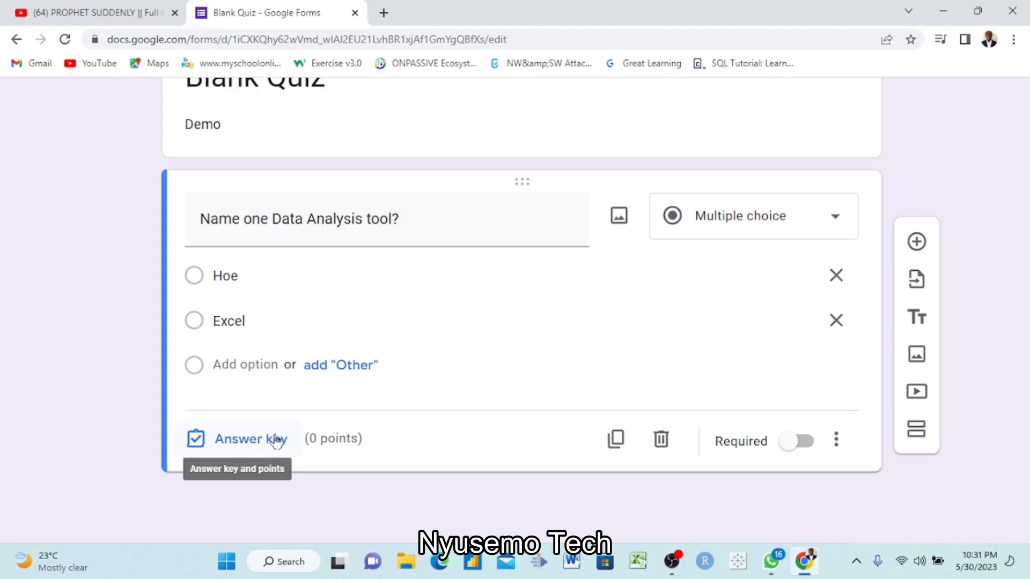
left_click(252, 441)
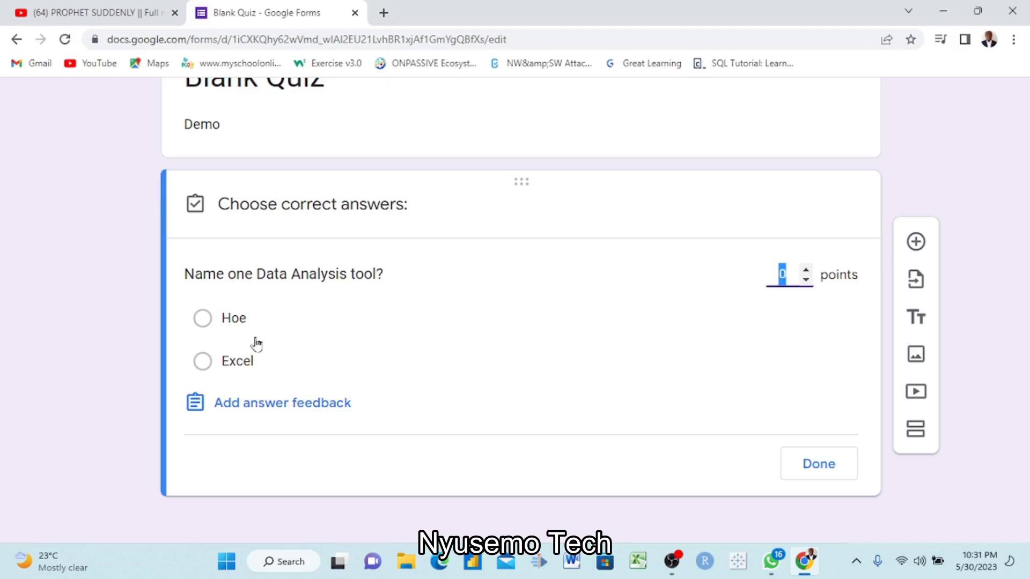
left_click(202, 362)
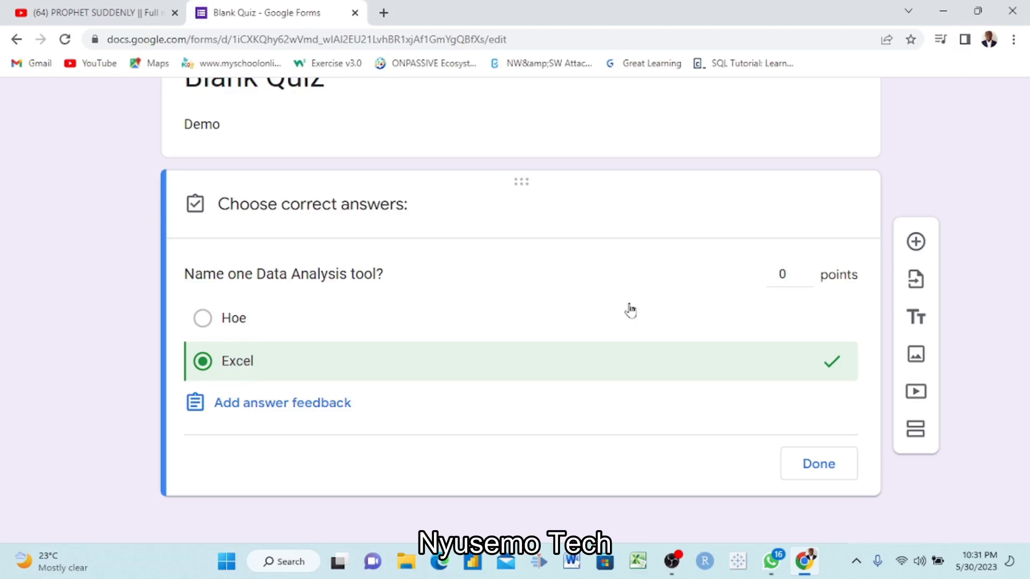
- Set the data analysis question's score to 5 points and finish editing its answer key
left_click(807, 271)
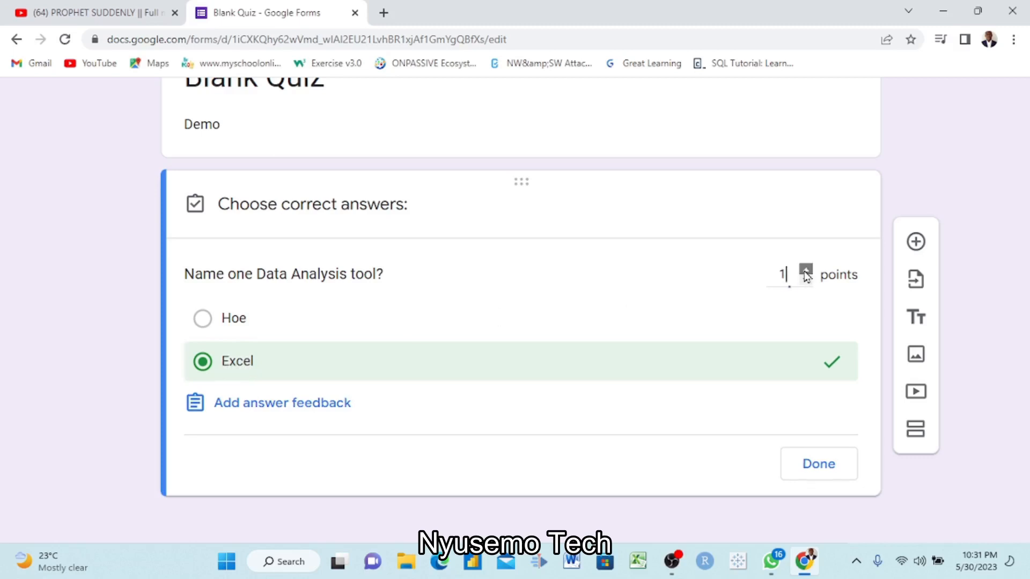
left_click(806, 271)
left_click(806, 271)
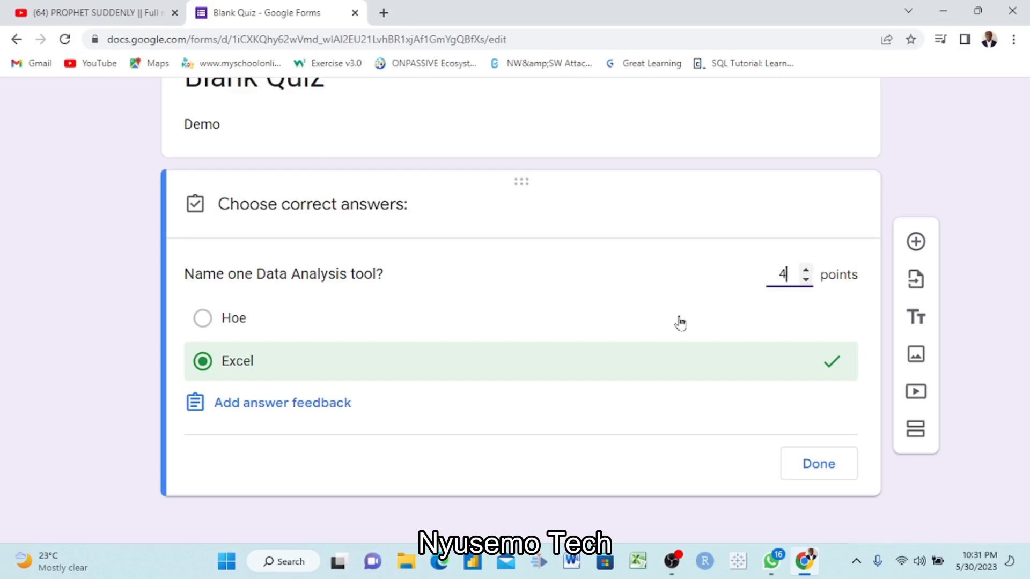
scroll(682, 343, "up", 3)
scroll(681, 340, "right", 3)
left_click(673, 248)
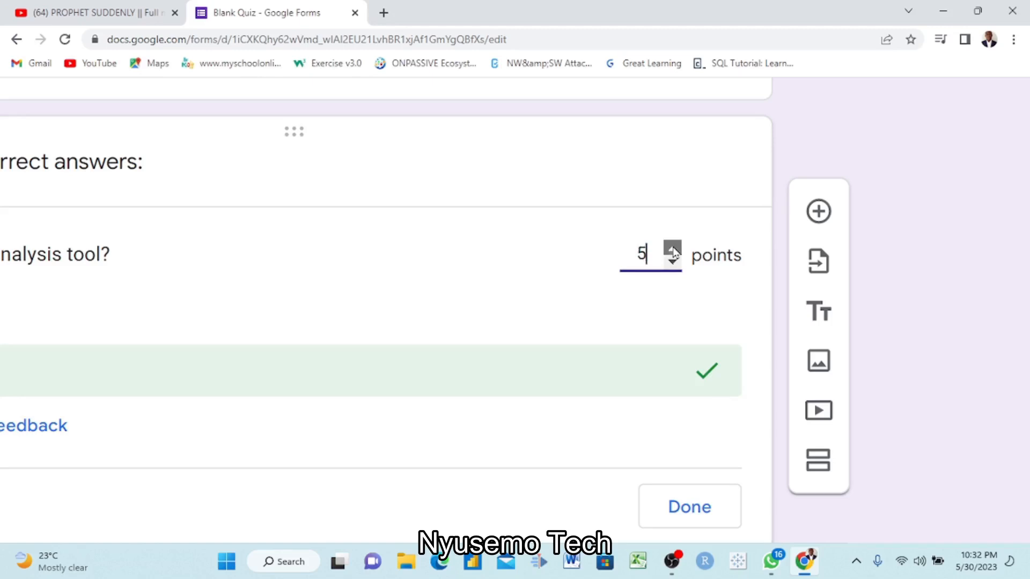
left_click(674, 250)
left_click(673, 262)
left_click(673, 263)
left_click(672, 249)
scroll(558, 301, "down", 5)
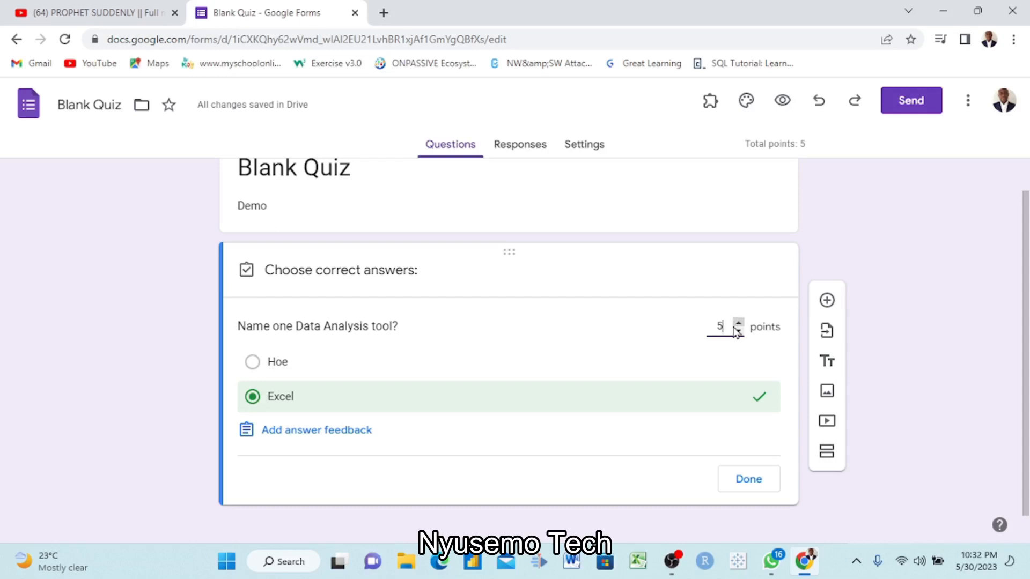
left_click(743, 481)
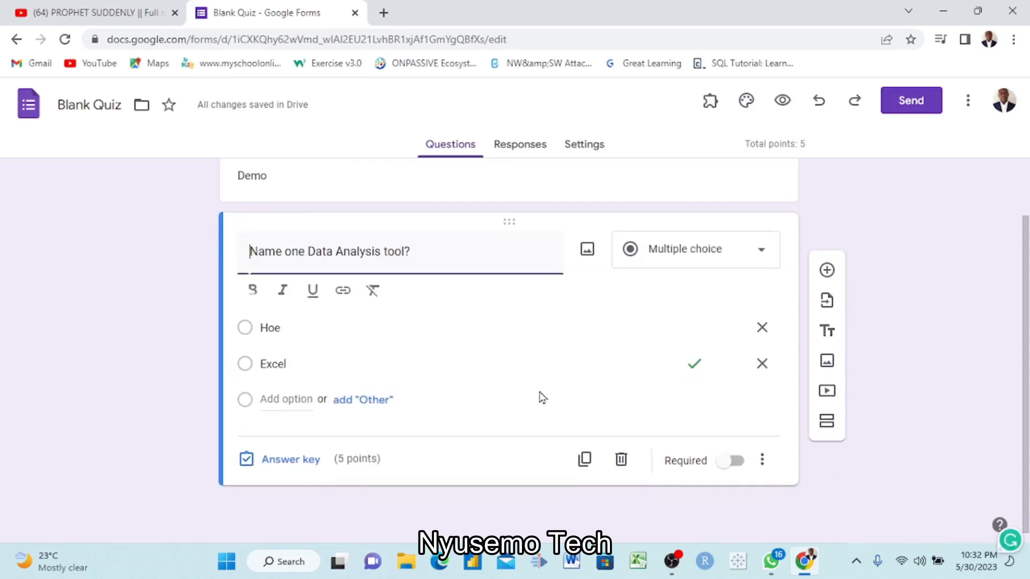
- Make the data analysis question required
left_click(741, 467)
left_click(738, 464)
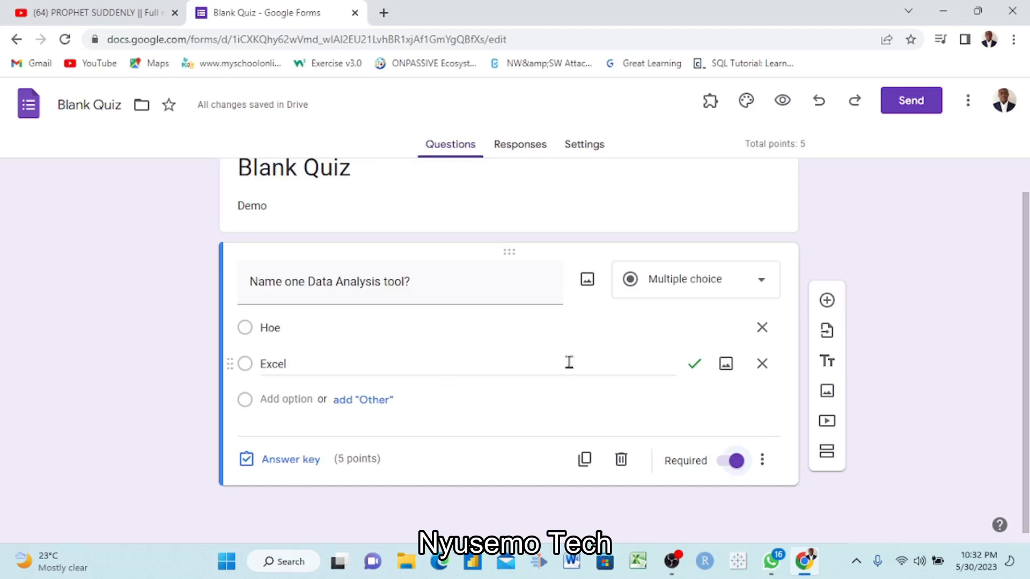
- Add a second question to the quiz with the text "Name Agriculture tool?"
left_click(828, 300)
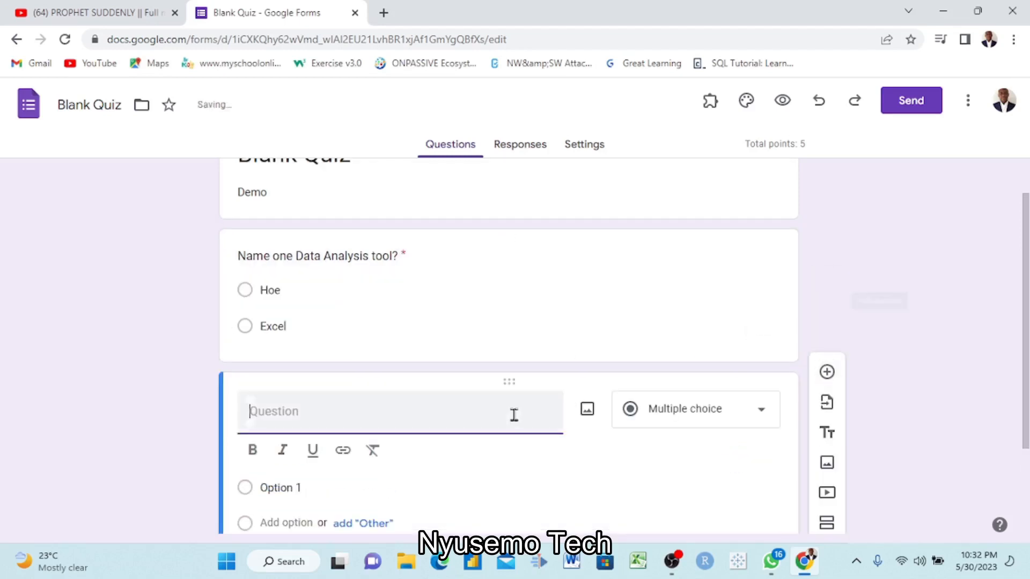
type("N")
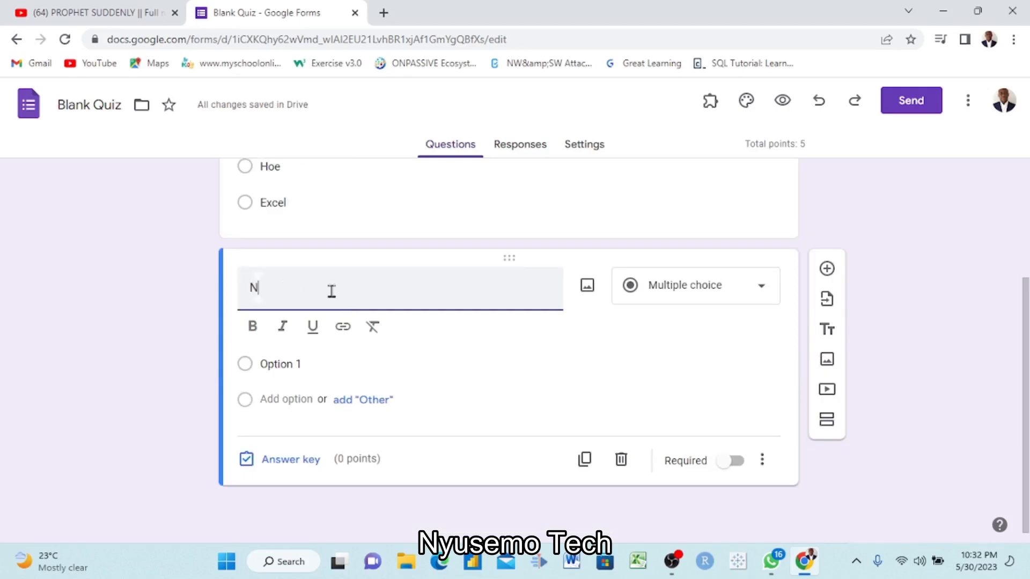
type("ame one")
key("BackSpace")
key("BackSpace")
key("BackSpace")
type("Agriculture ")
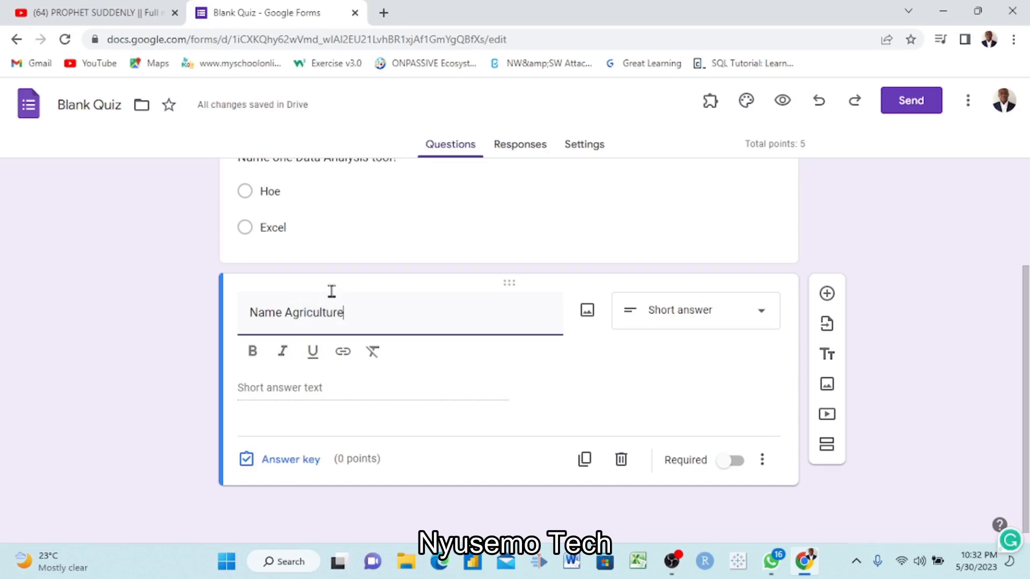
type("t")
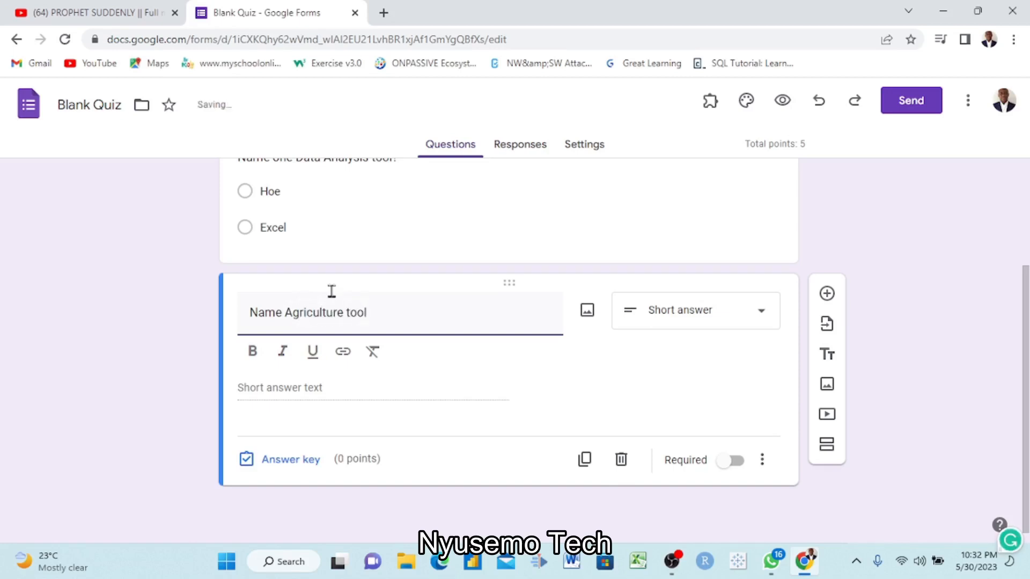
left_click(297, 393)
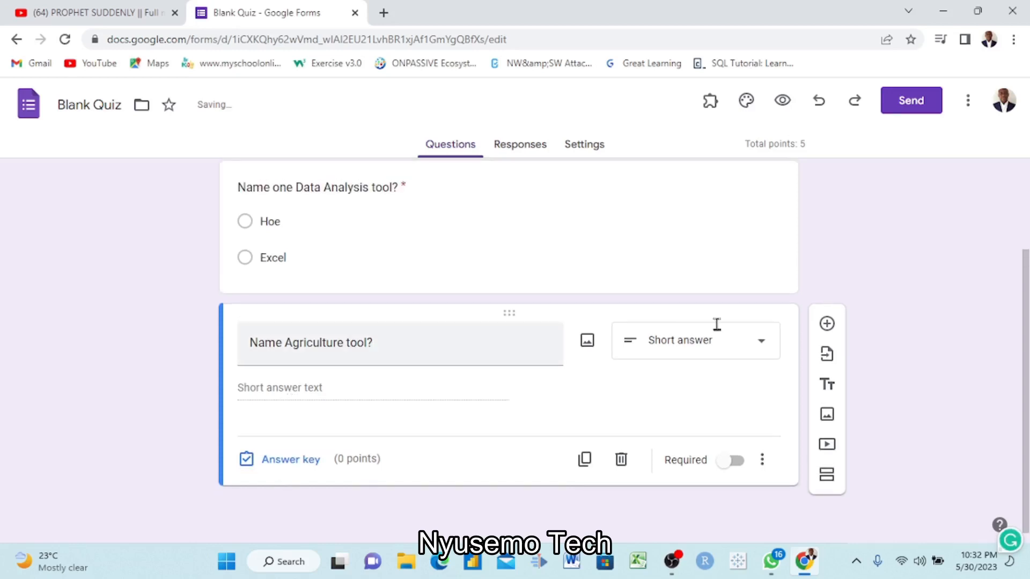
- Change the agriculture question to multiple choice and enter "Cutlas" as its first option
left_click(762, 351)
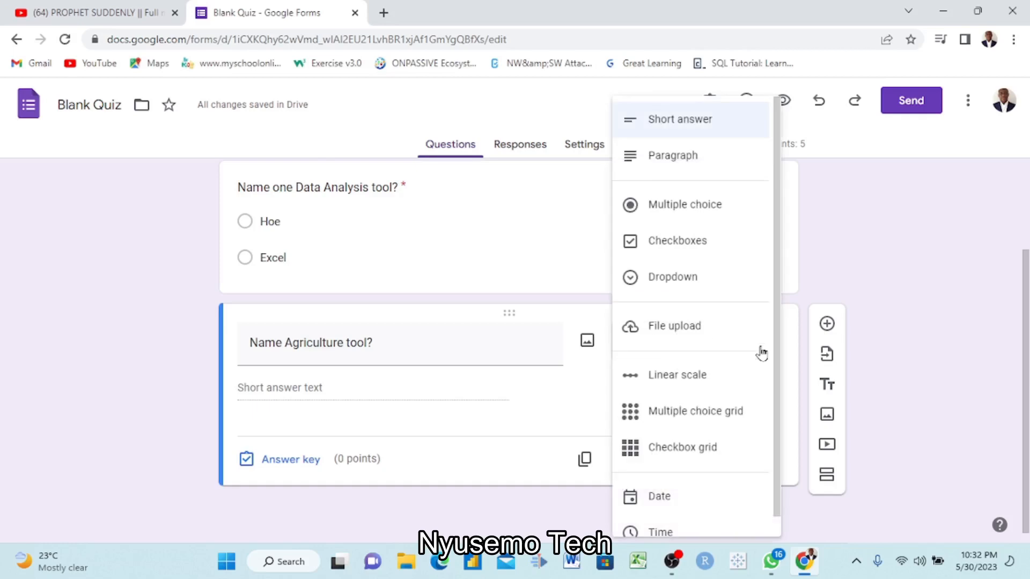
left_click(673, 217)
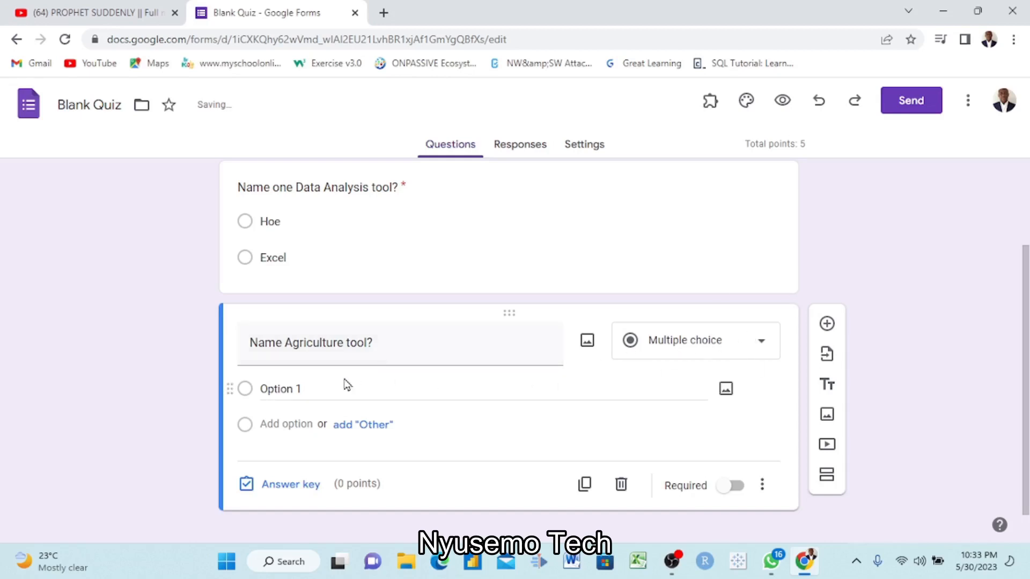
left_click(310, 394)
key("BackSpace")
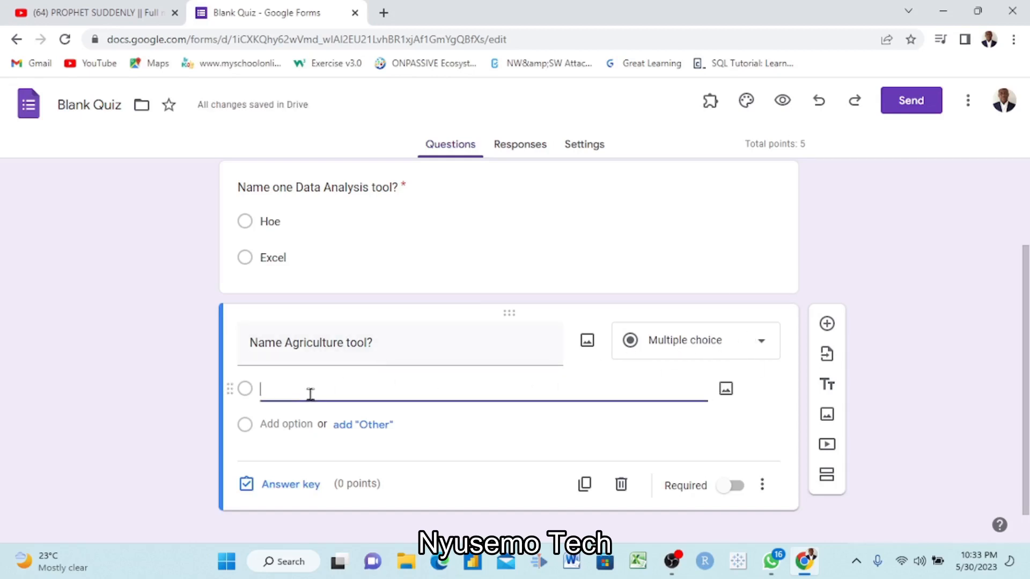
type("Cutlas")
- Add "Power Bi" as the second option of the agriculture question
left_click(289, 424)
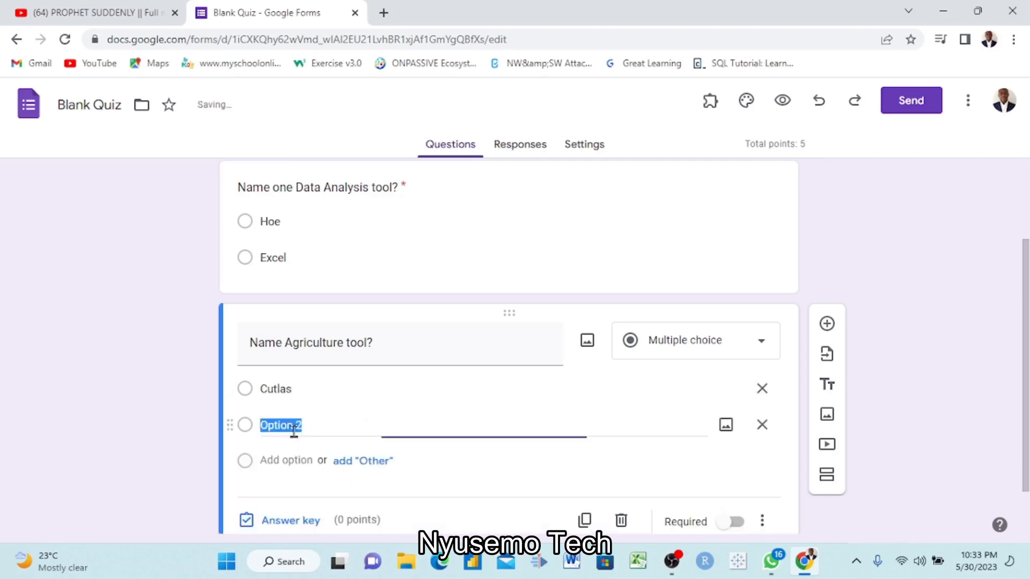
key("BackSpace")
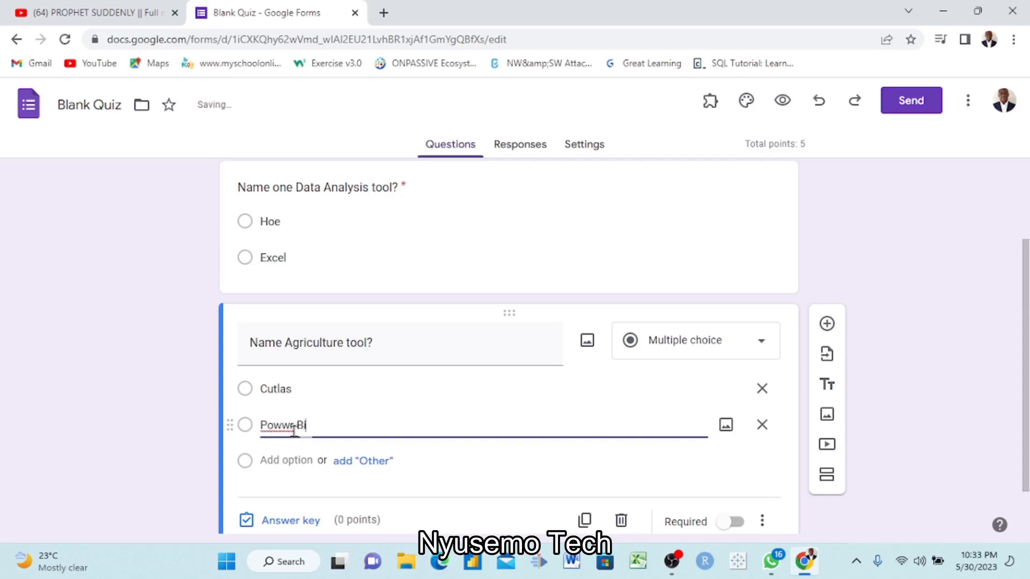
left_click(289, 426)
key("BackSpace")
type("e")
left_click(370, 419)
- Mark Cutlas as the correct answer in the agriculture question's answer key and set its score to 5 points
scroll(537, 418, "down", 1)
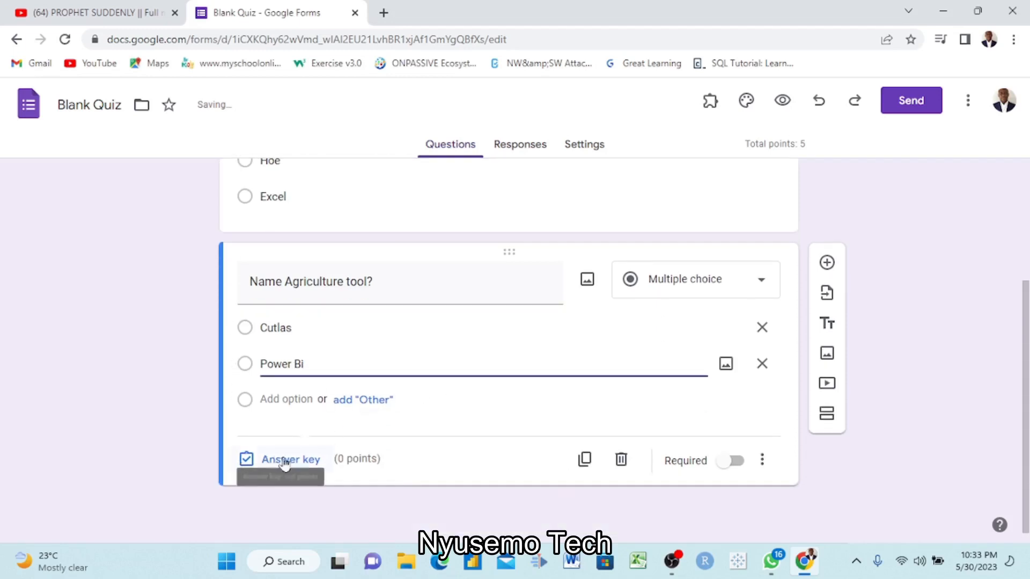
scroll(503, 387, "up", 3)
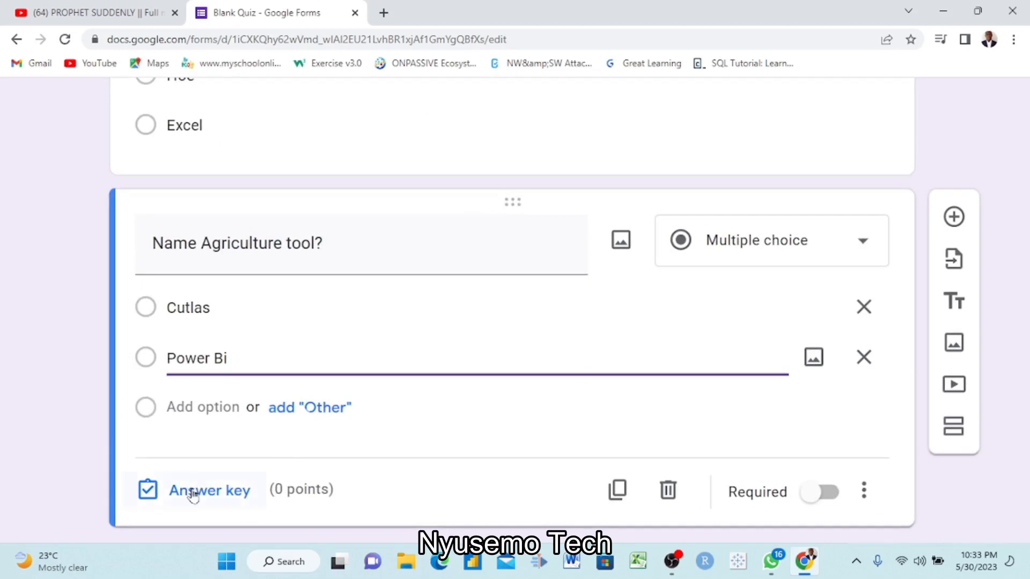
scroll(210, 498, "down", 1)
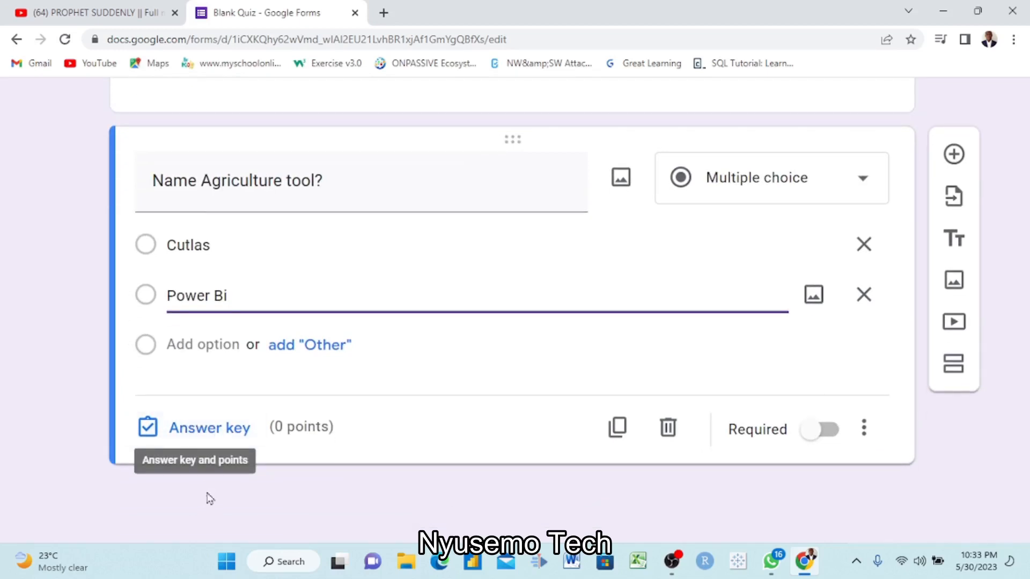
left_click(212, 435)
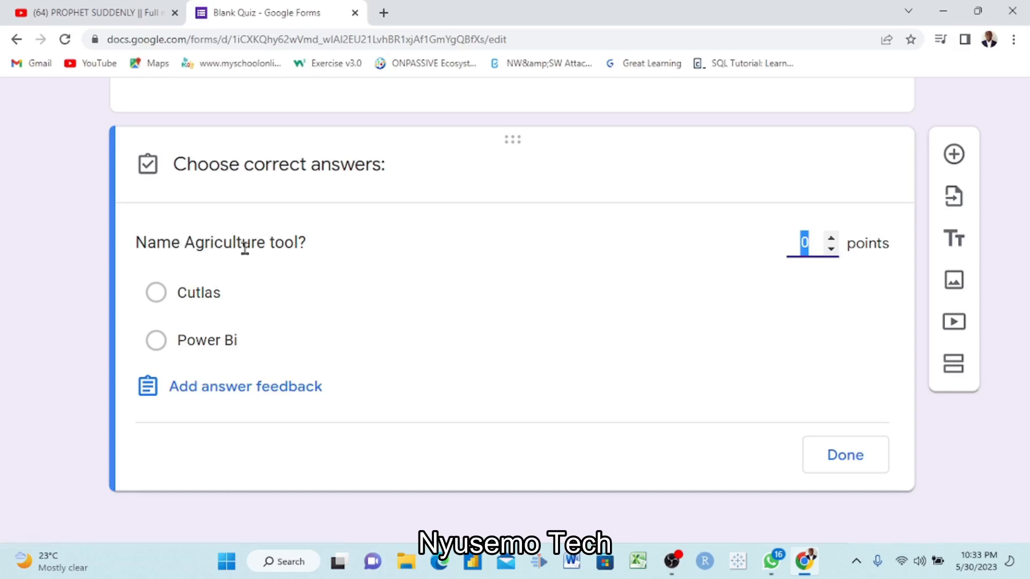
left_click(157, 294)
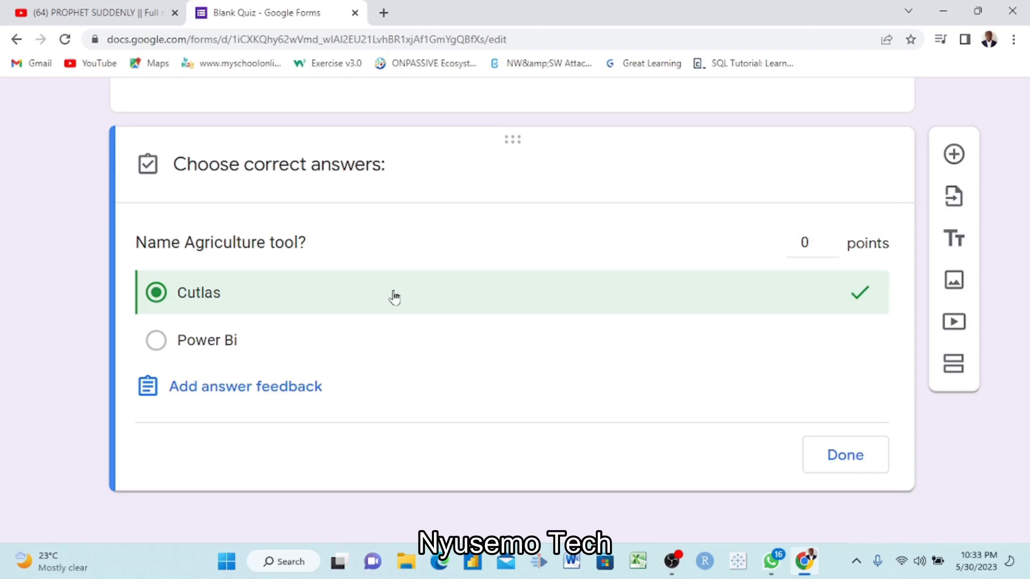
left_click(831, 237)
left_click(832, 238)
left_click(832, 238)
left_click(832, 238)
left_click(832, 238)
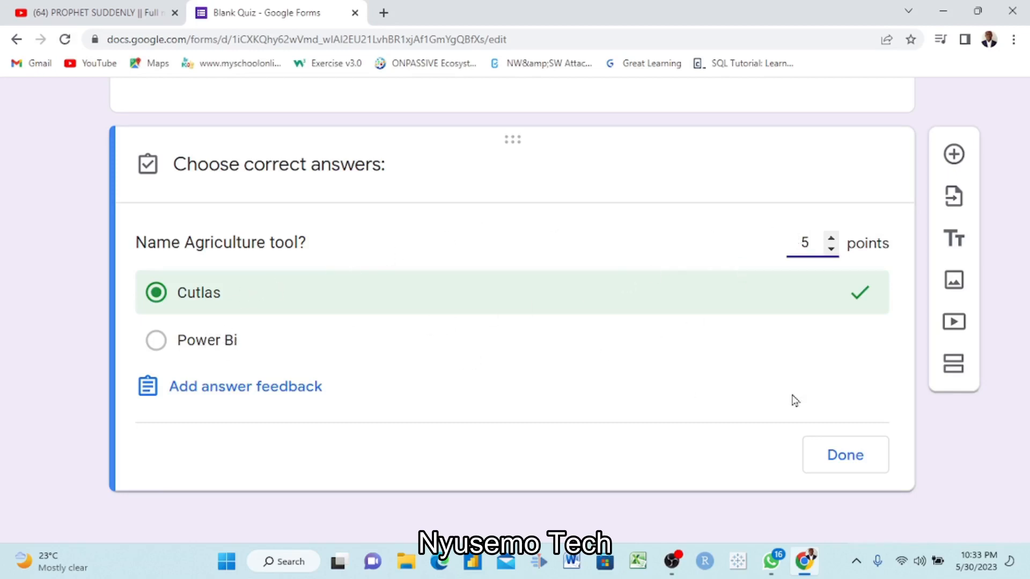
left_click(846, 457)
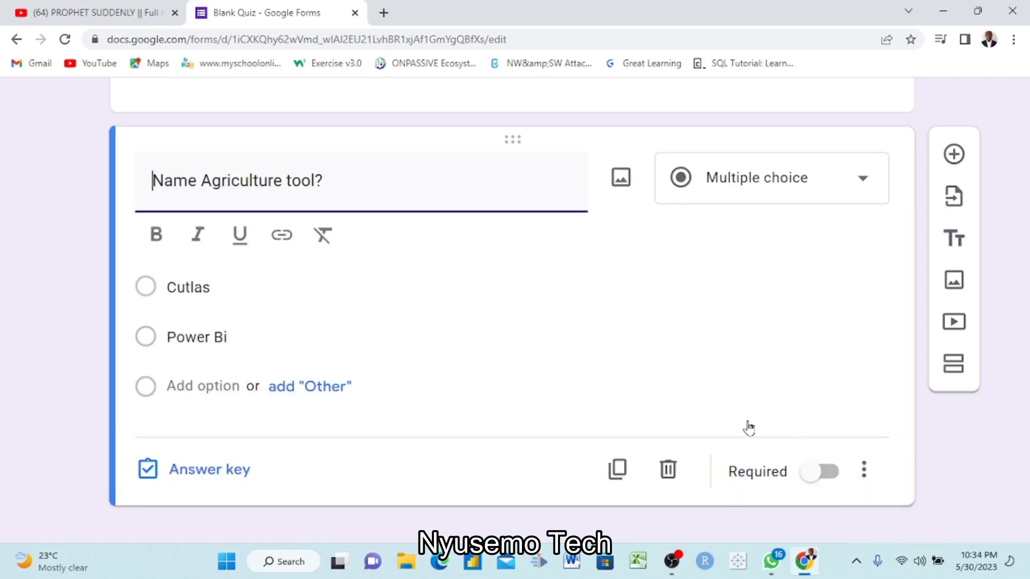
- Review both quiz questions in the form editor, including their options, marked answer and points
scroll(499, 343, "up", 5)
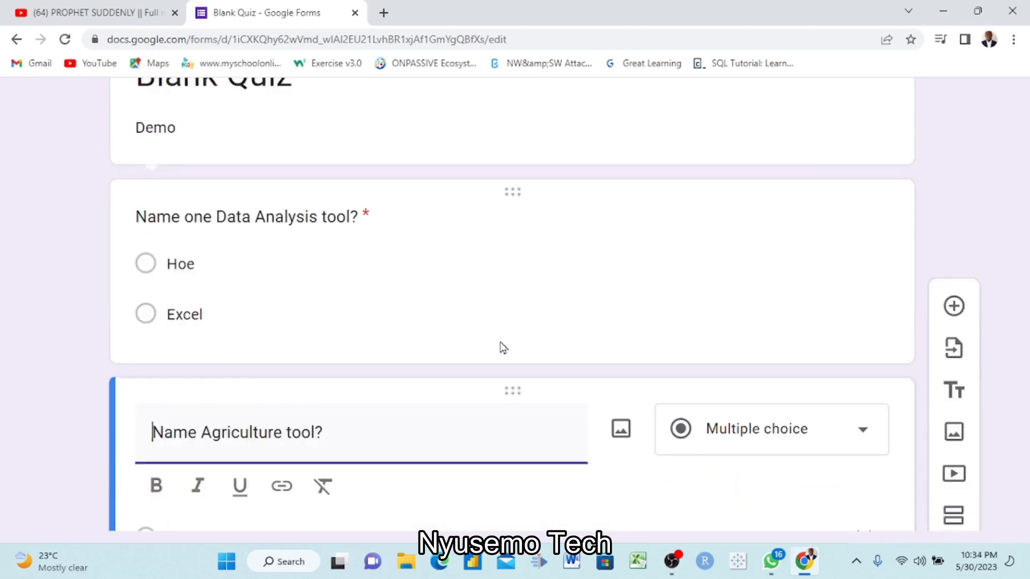
scroll(500, 348, "down", 3)
scroll(503, 348, "down", 4)
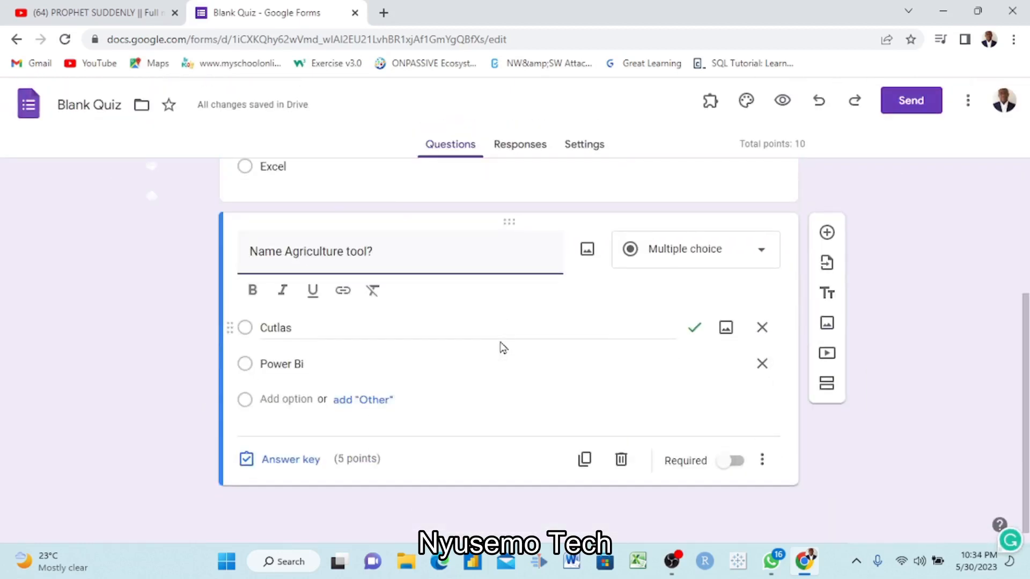
scroll(503, 347, "up", 3)
scroll(501, 345, "down", 1)
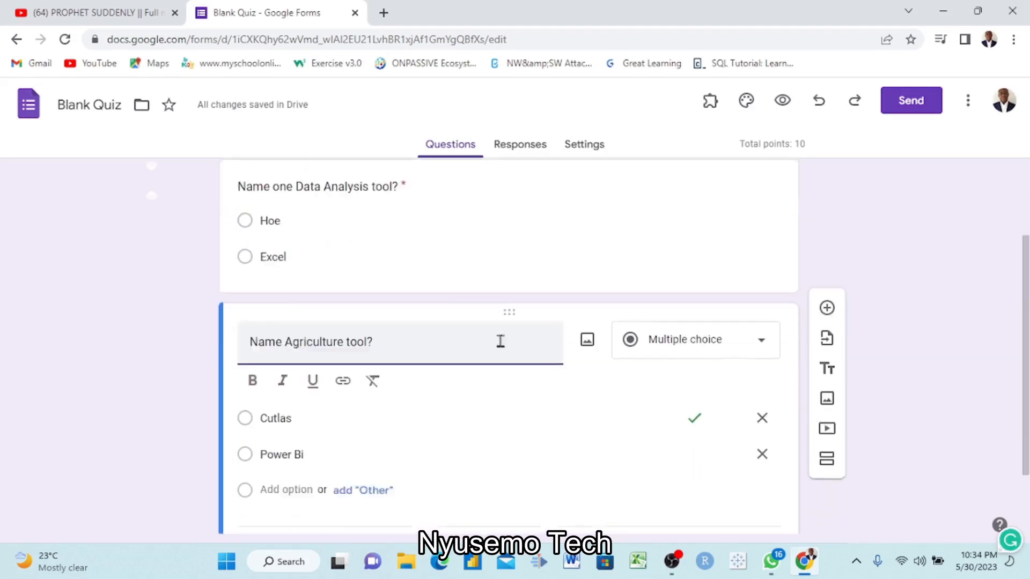
scroll(500, 341, "down", 1)
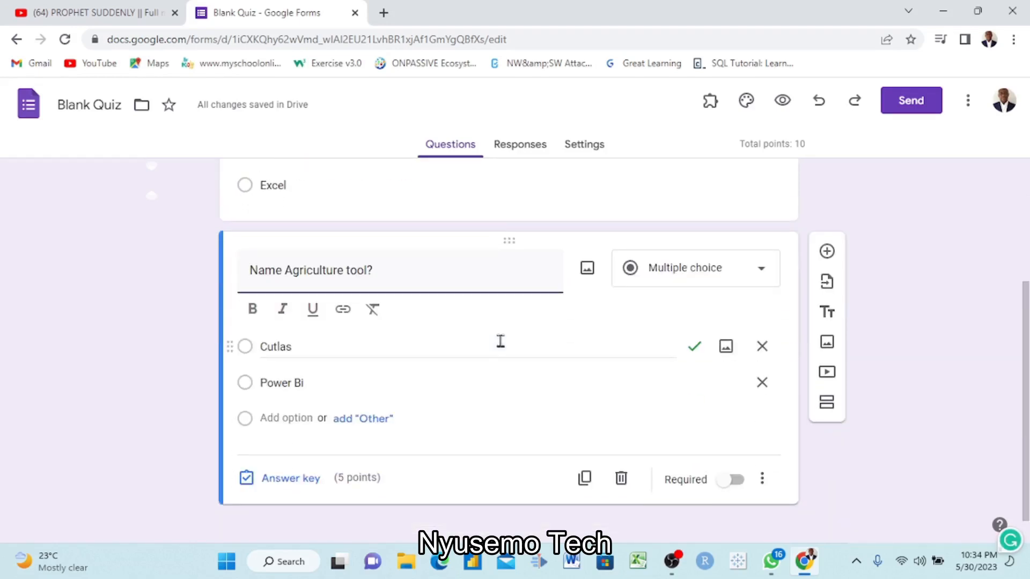
scroll(500, 341, "up", 3)
scroll(500, 342, "down", 3)
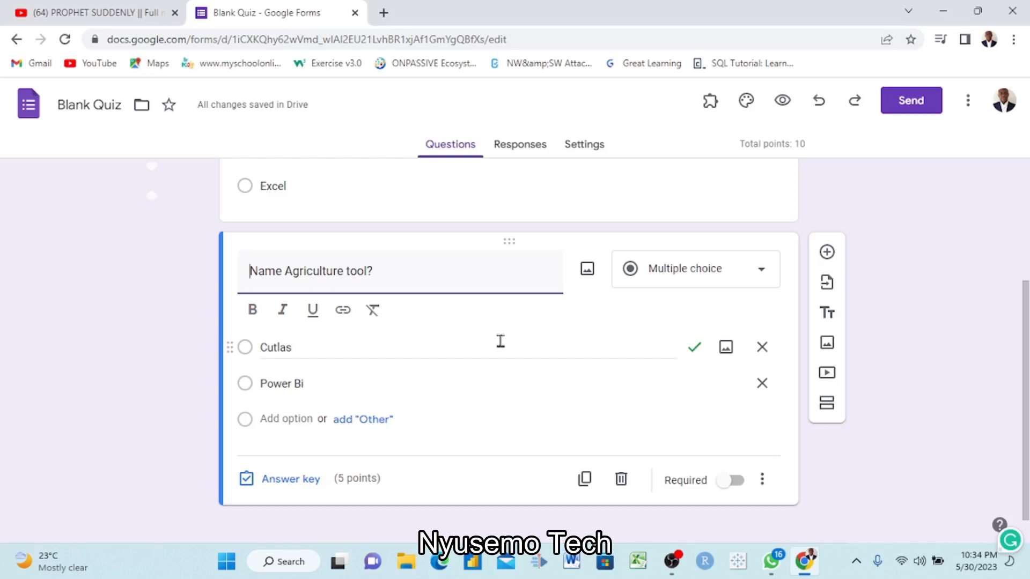
scroll(501, 341, "up", 3)
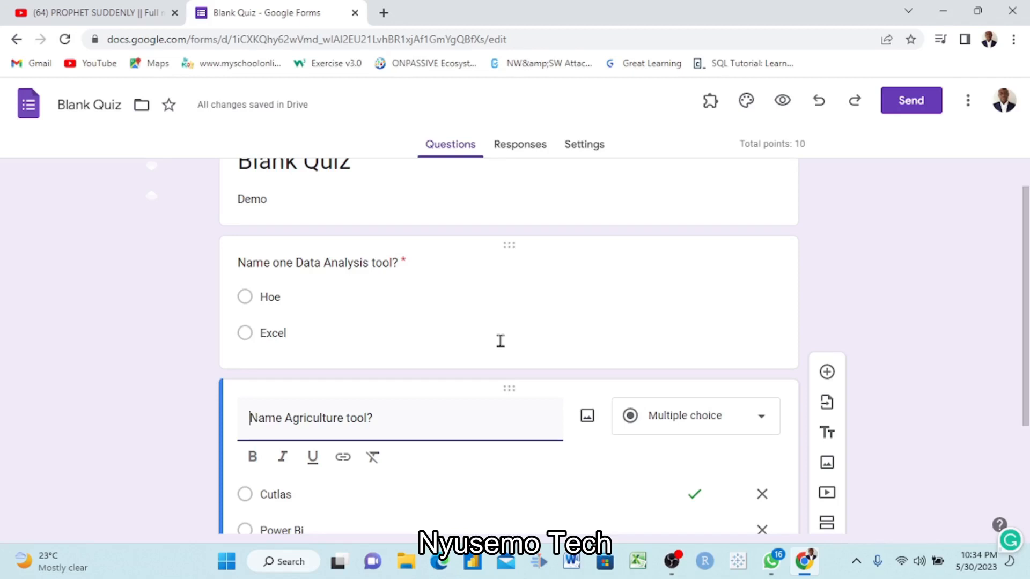
scroll(501, 342, "down", 3)
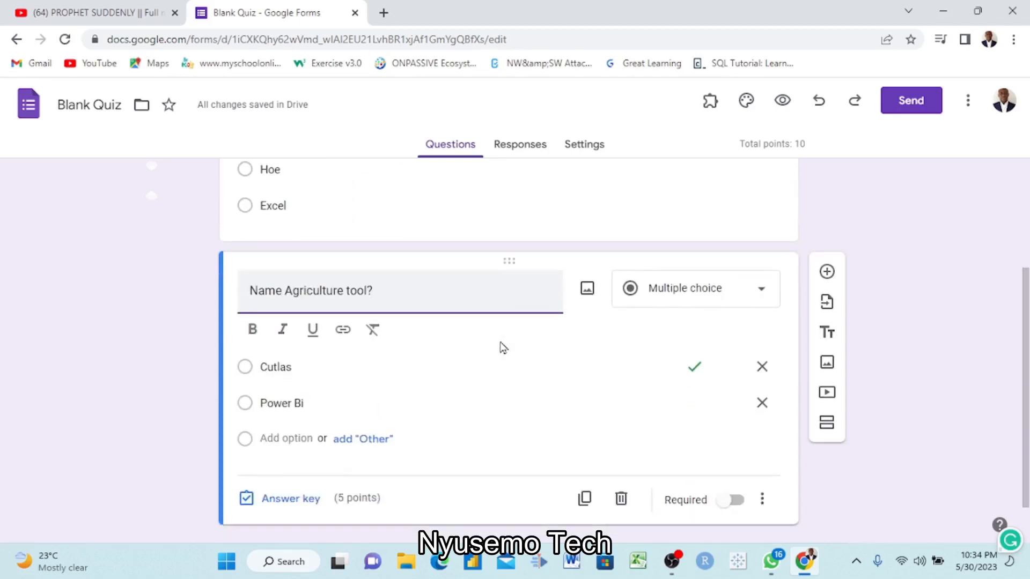
- Make the agriculture question required
scroll(503, 347, "down", 1)
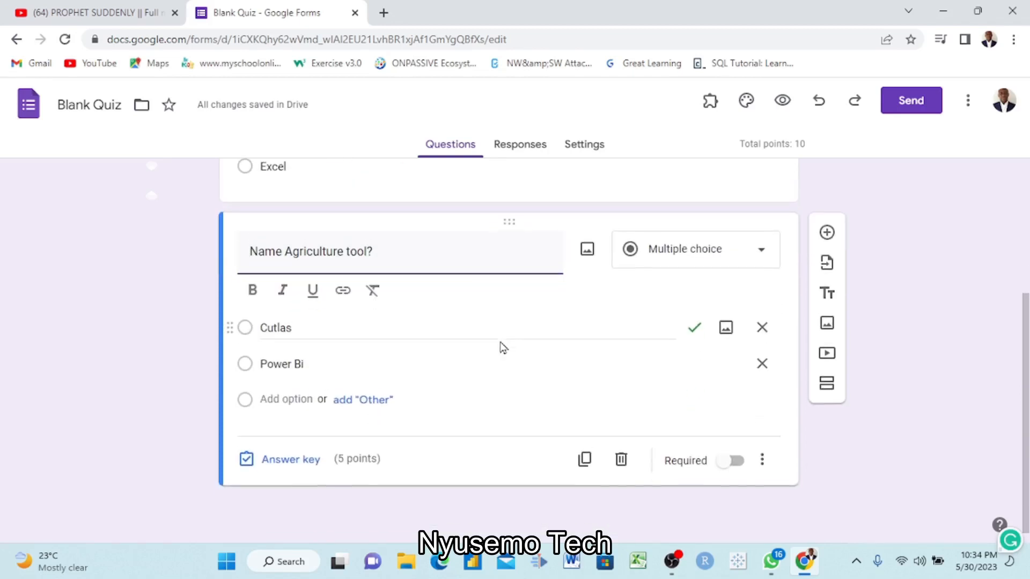
left_click(735, 461)
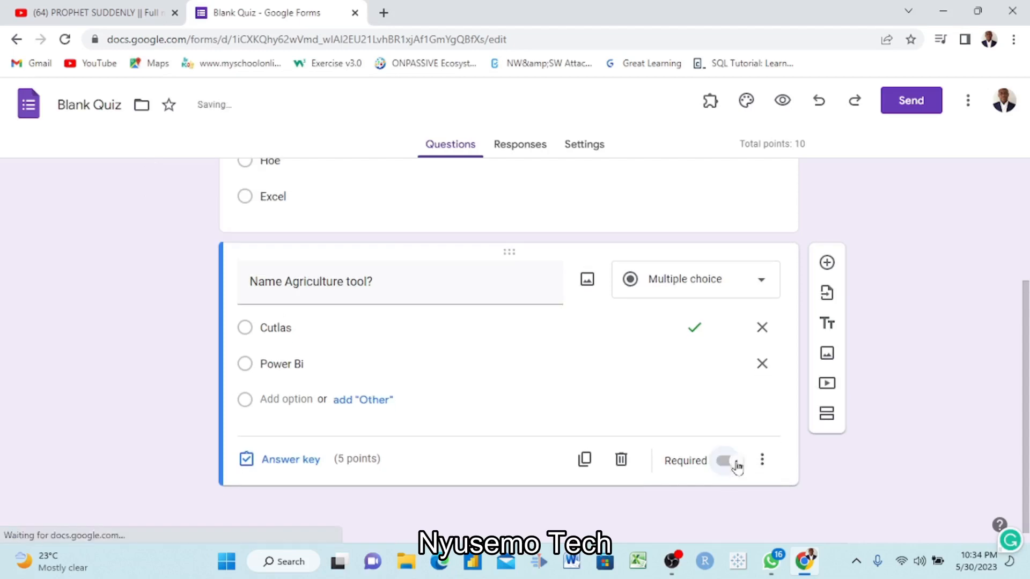
scroll(483, 368, "up", 4)
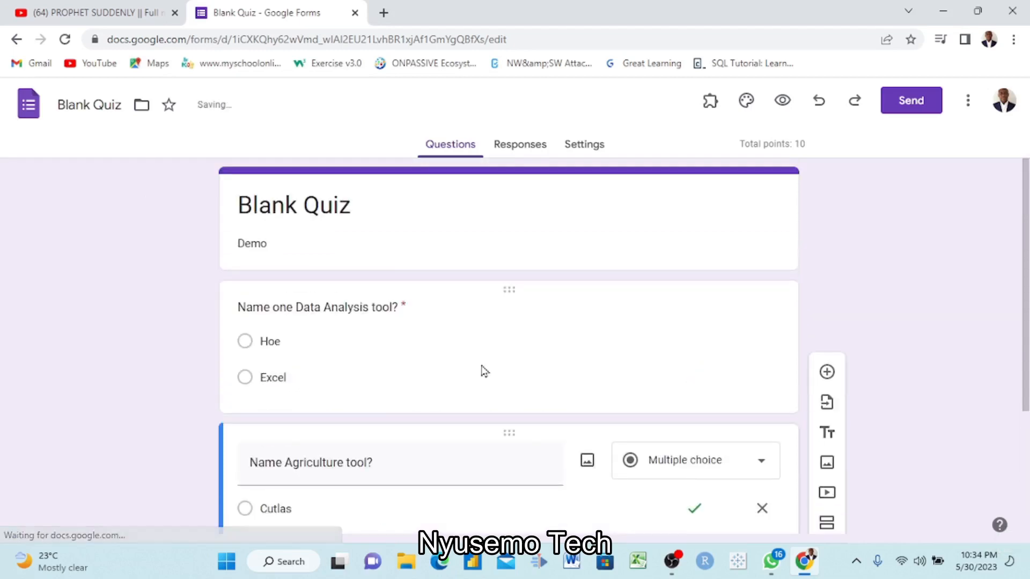
scroll(482, 367, "down", 2)
scroll(482, 367, "up", 2)
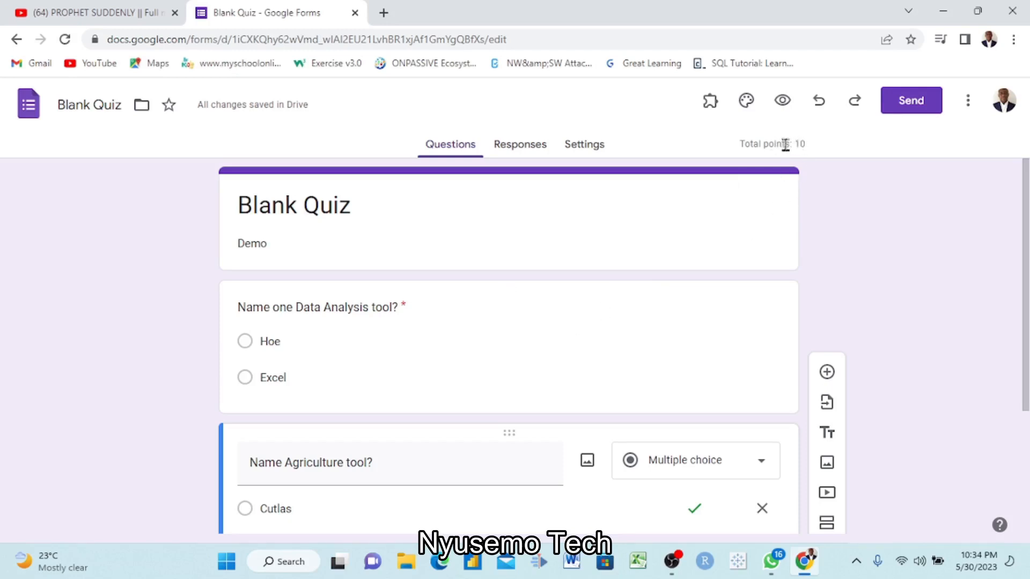
- Copy the quiz's shareable link from the send options and close the dialog
left_click(908, 107)
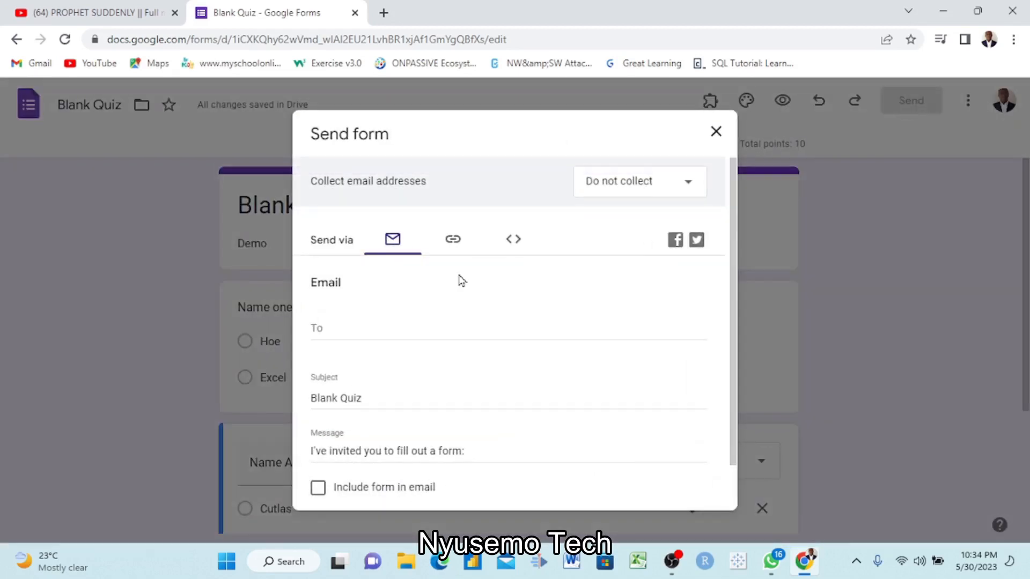
left_click(453, 242)
left_click(682, 363)
left_click(714, 136)
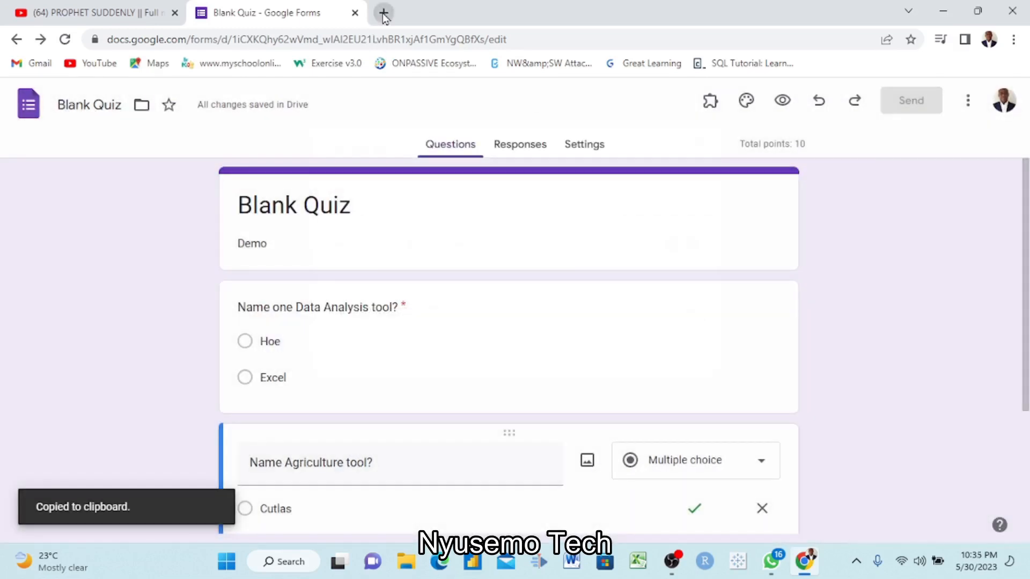
- Open the copied quiz link in a new browser tab
left_click(383, 13)
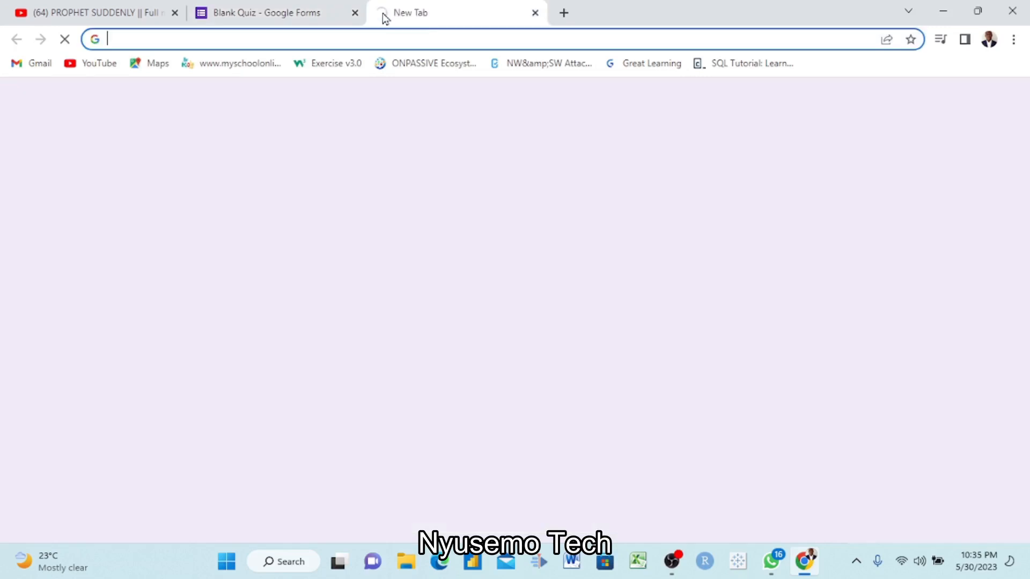
left_click(398, 42)
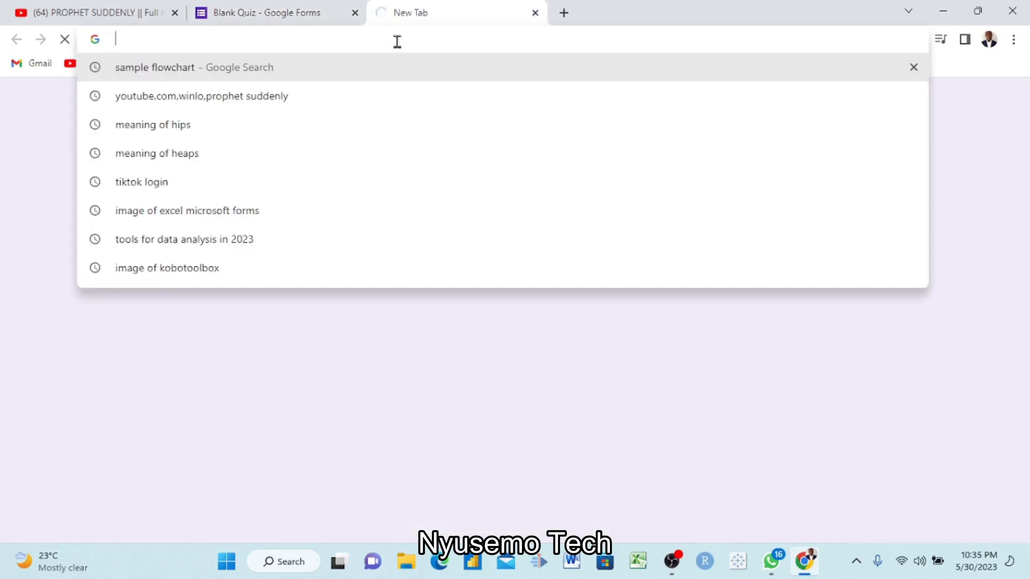
type("v")
key("BackSpace")
key("ctrl+v")
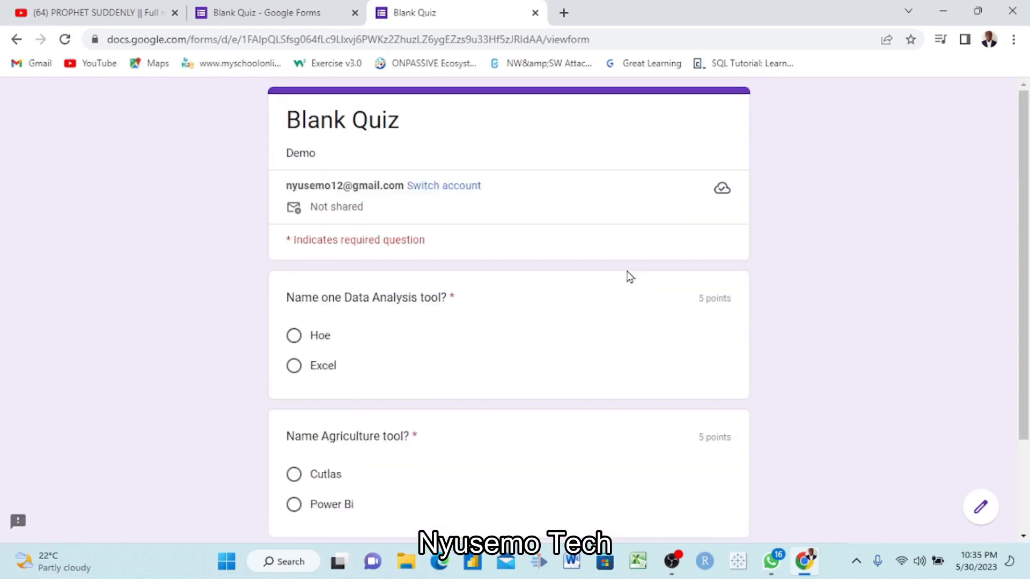
- Examine the respondent view of the quiz, checking the questions, answer options, required marks and points
scroll(630, 276, "down", 2)
scroll(631, 277, "up", 1)
scroll(627, 275, "down", 2)
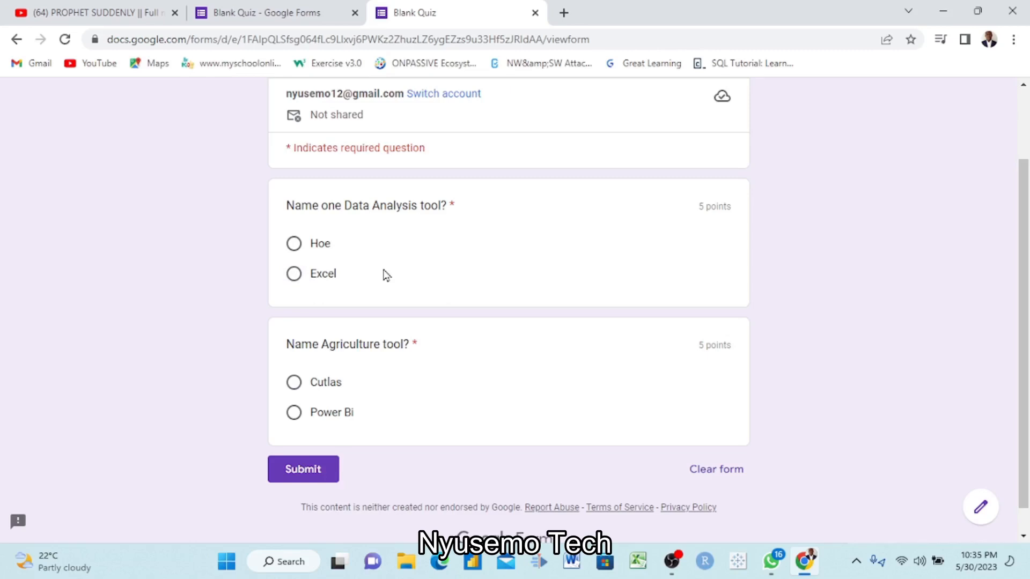
scroll(386, 276, "down", 1)
scroll(387, 276, "up", 1)
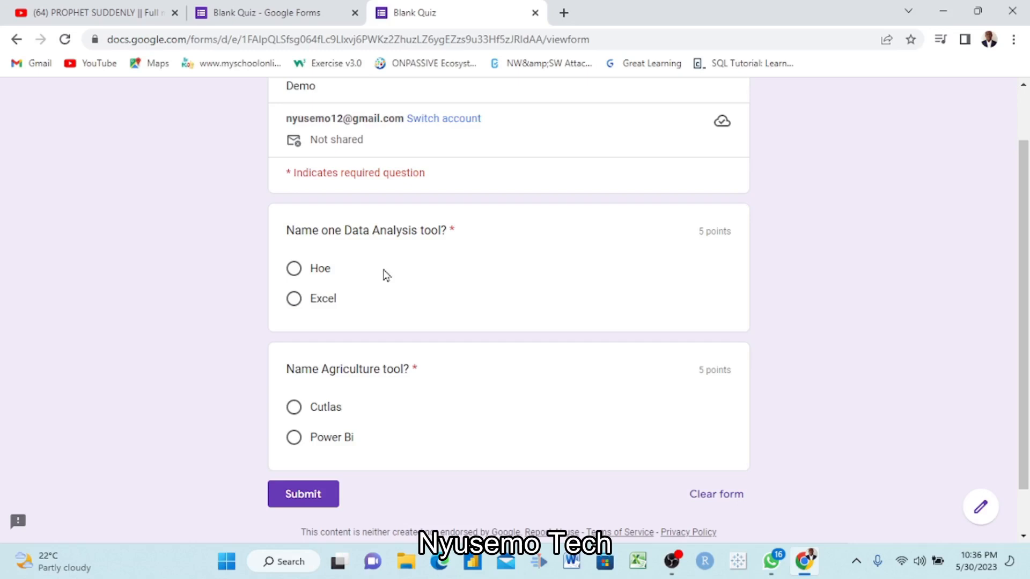
scroll(386, 276, "down", 1)
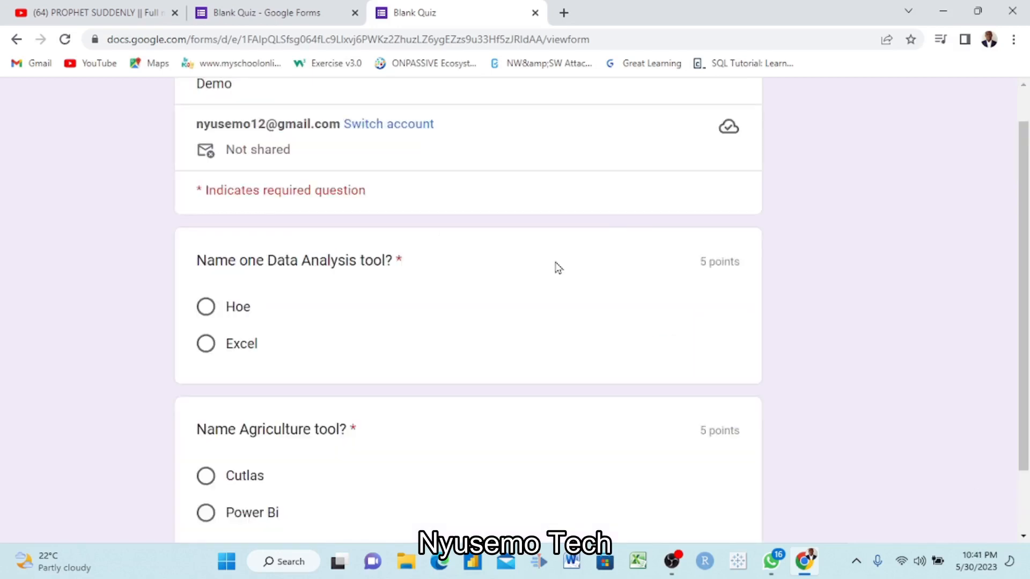
scroll(558, 269, "up", 2)
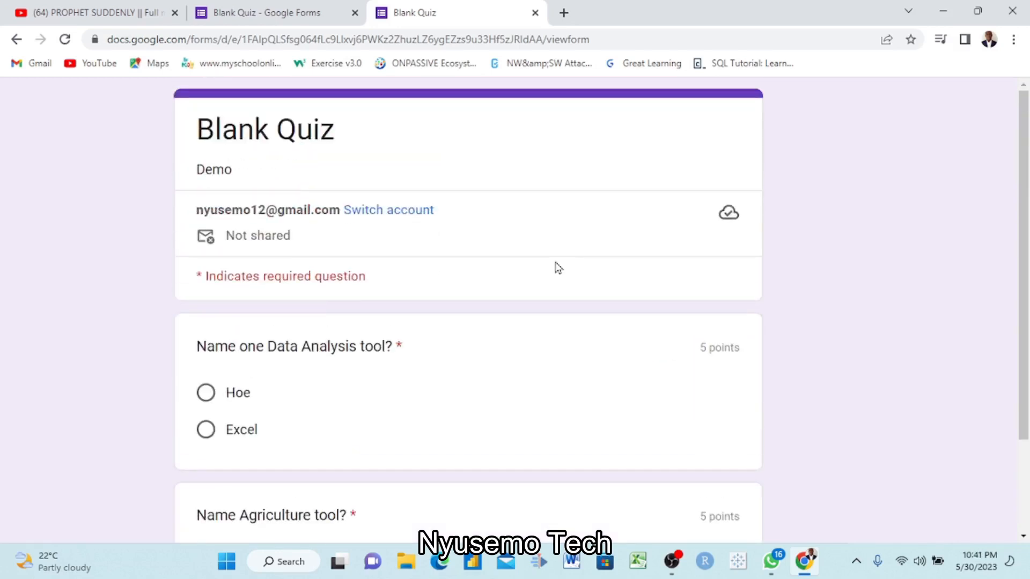
scroll(559, 268, "down", 2)
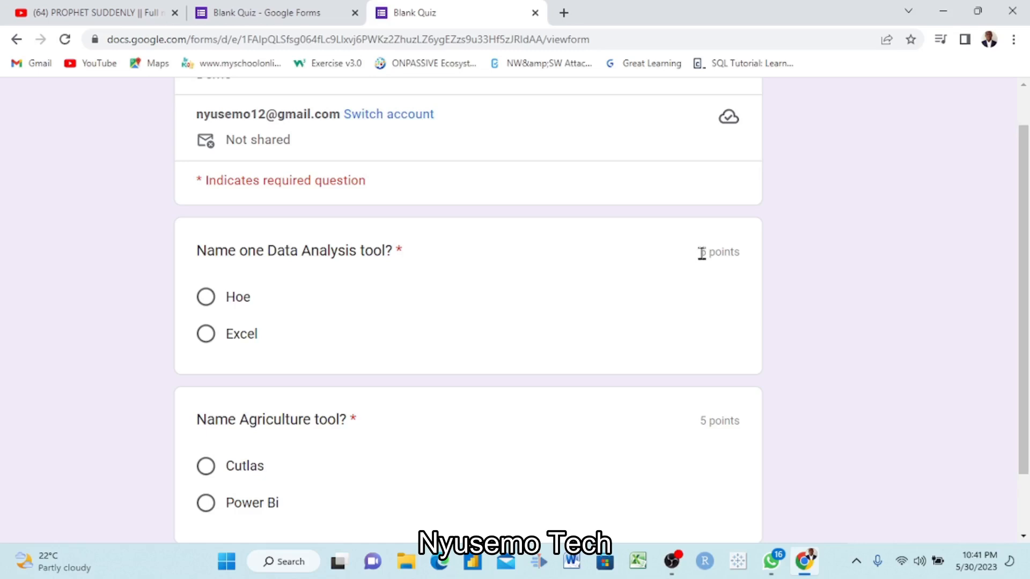
scroll(710, 256, "down", 2)
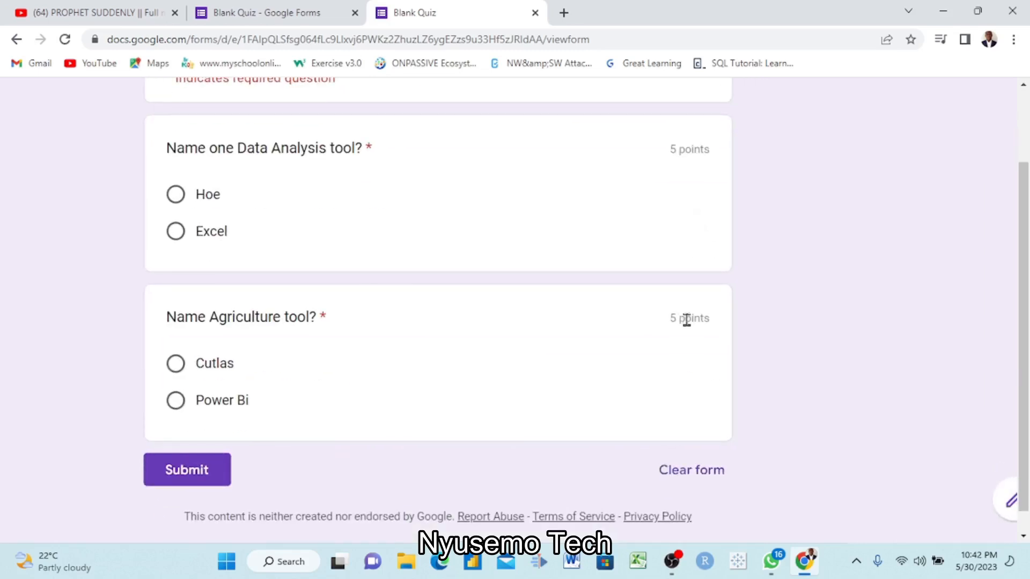
scroll(684, 338, "up", 3)
scroll(329, 343, "down", 1)
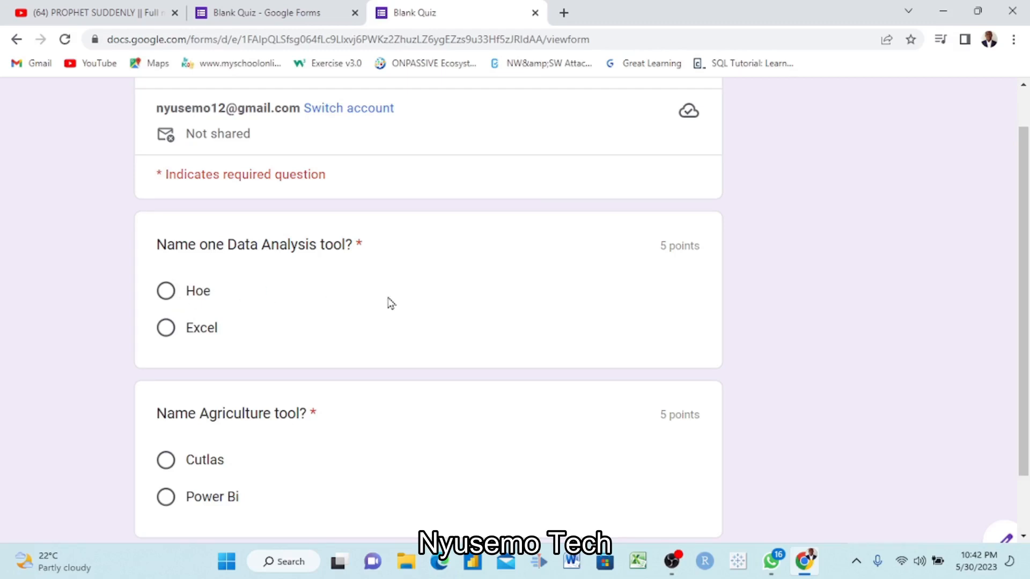
scroll(388, 299, "left", 3)
scroll(440, 304, "right", 3)
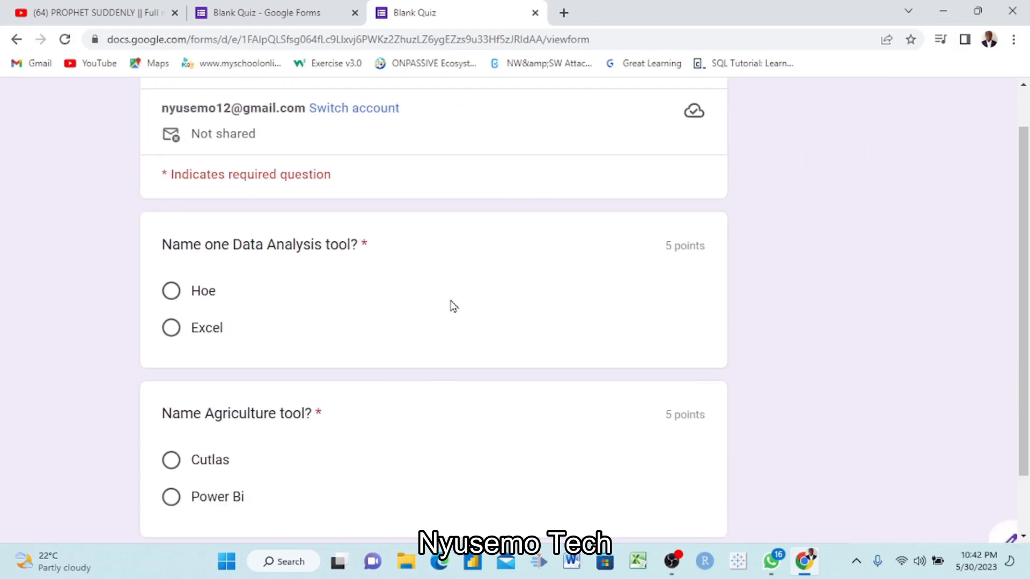
key("ctrl+minus")
key("ctrl+minus")
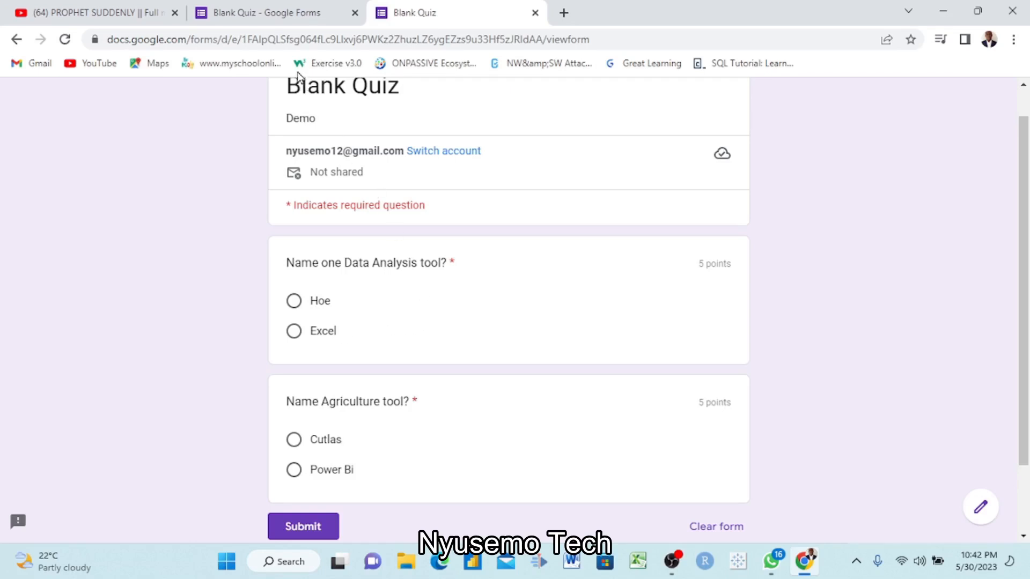
- Open the responses in the quiz editor and link them to a new spreadsheet named "Blank Quiz (Responses)"
left_click(299, 20)
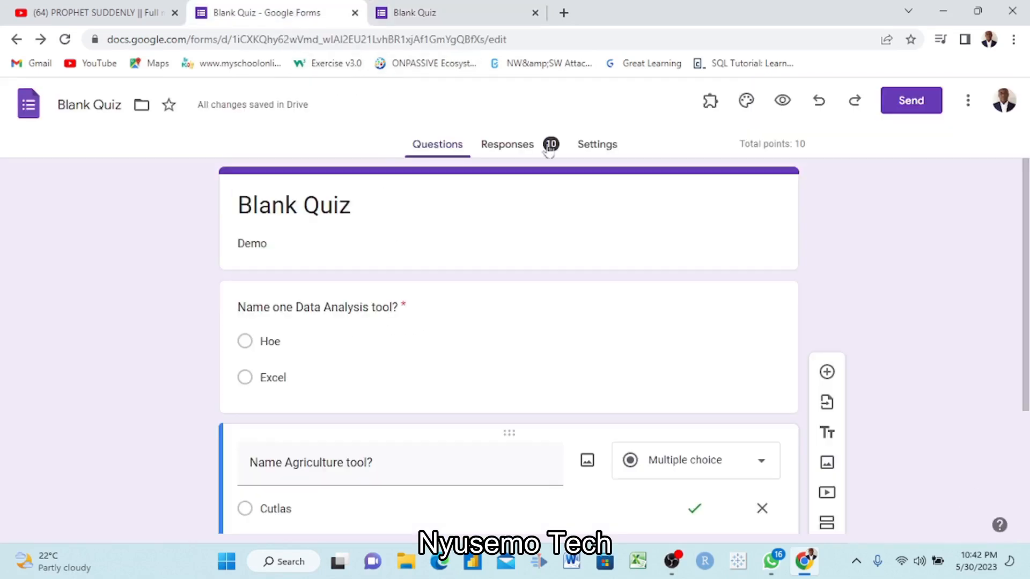
left_click(517, 146)
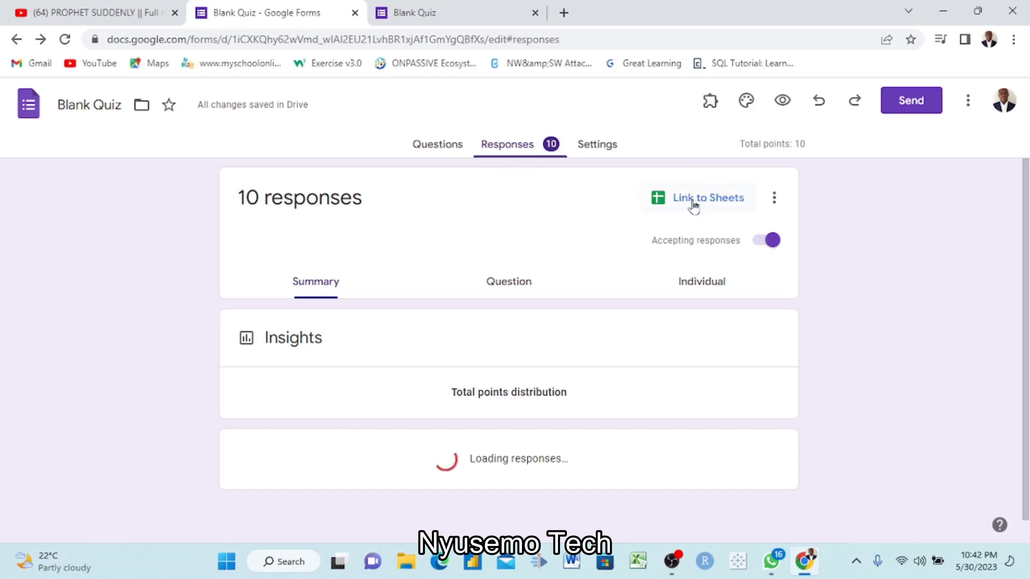
scroll(585, 239, "up", 2)
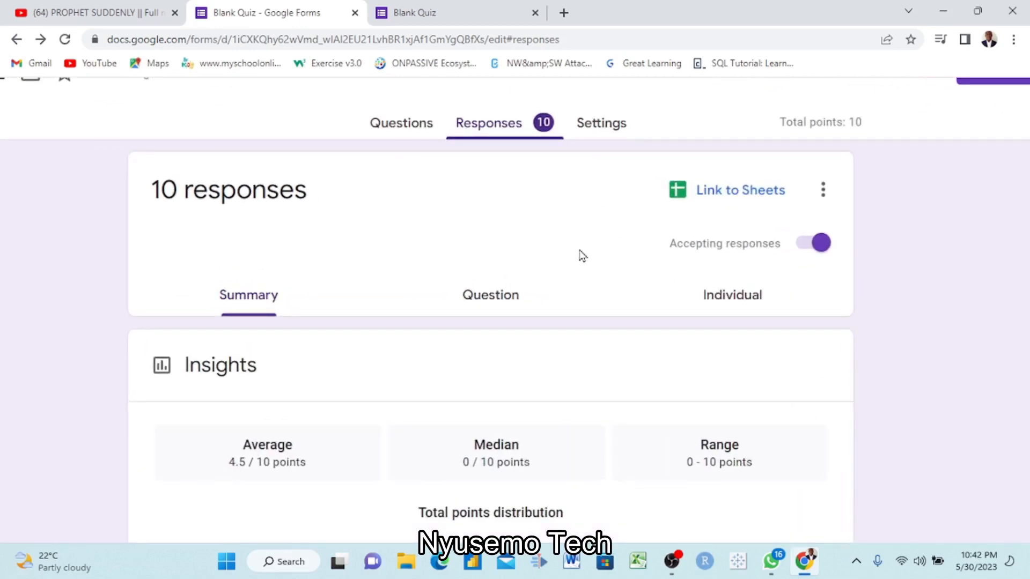
scroll(582, 264, "right", 3)
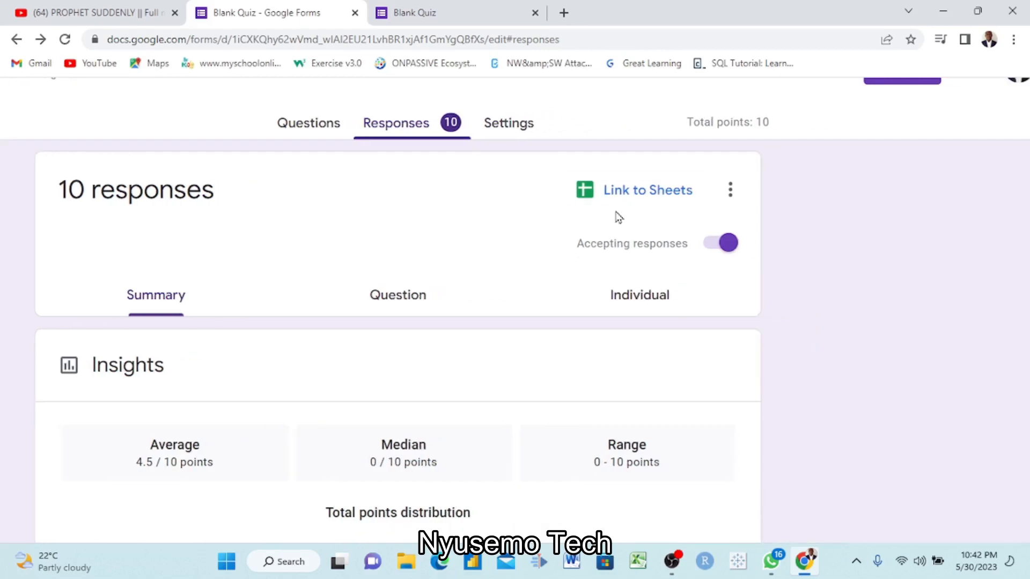
left_click(665, 191)
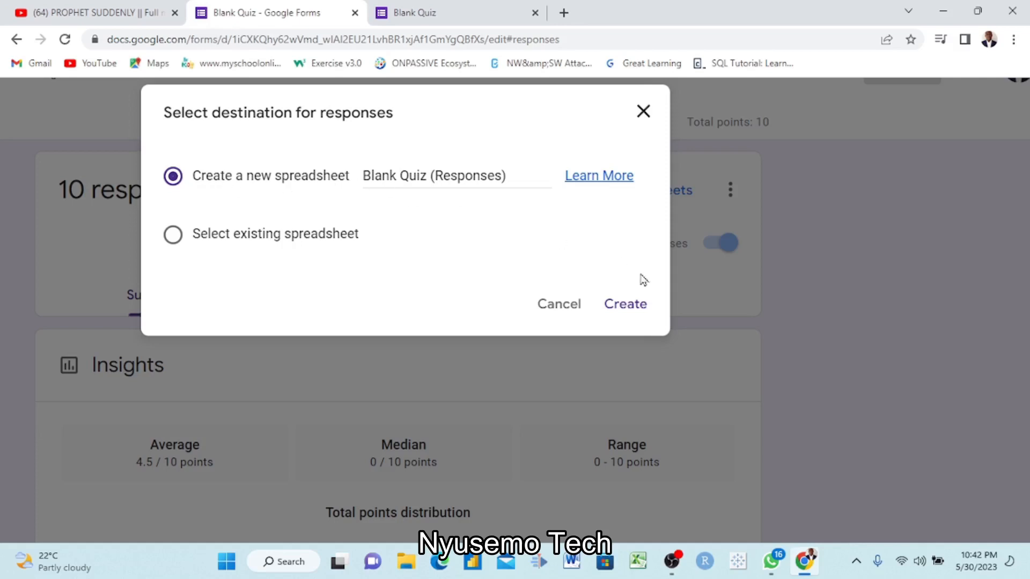
left_click(633, 306)
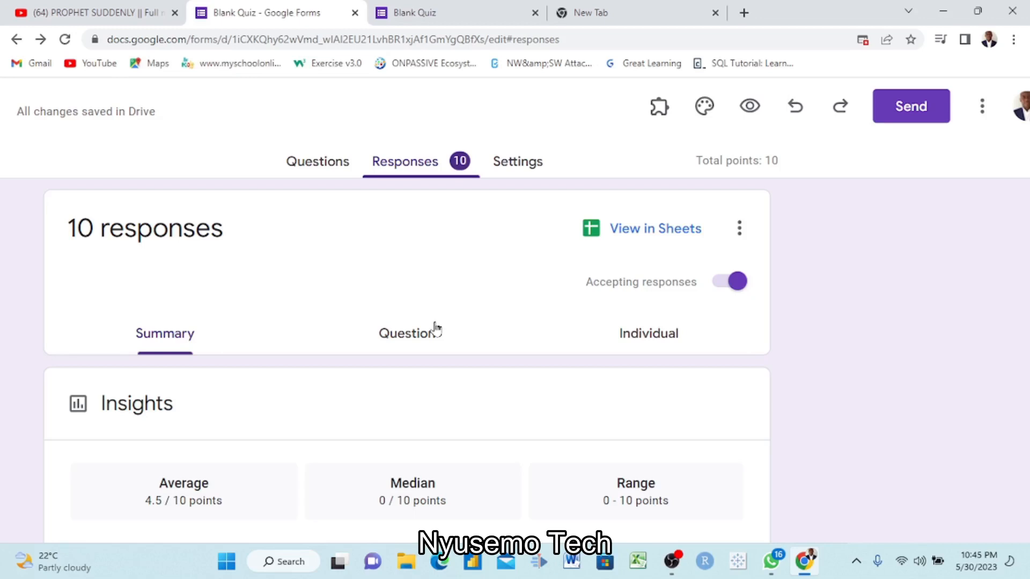
- Switch to the new browser tab and open Google Sheets from the Google apps
scroll(436, 327, "down", 3)
scroll(436, 328, "up", 3)
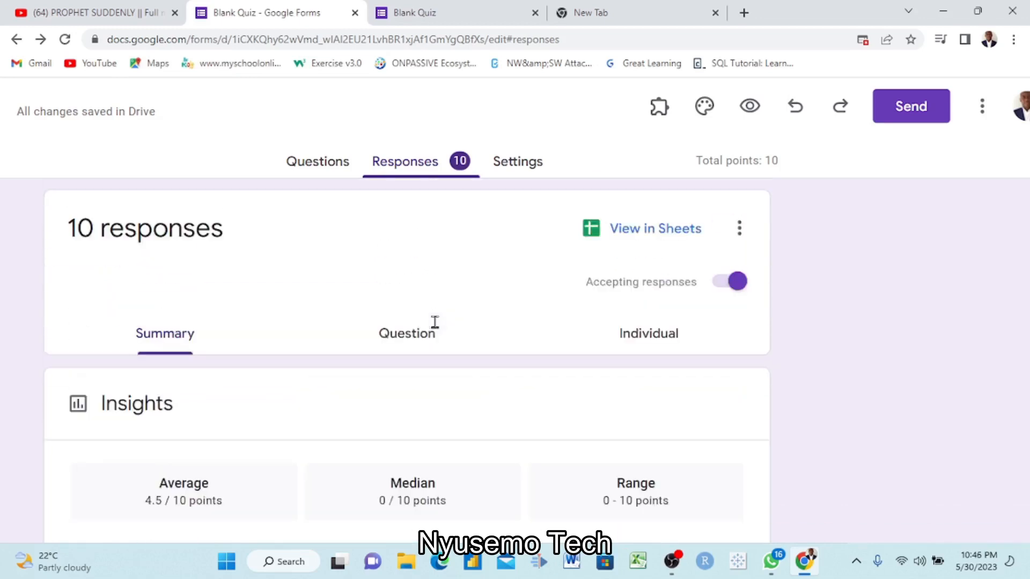
left_click(604, 11)
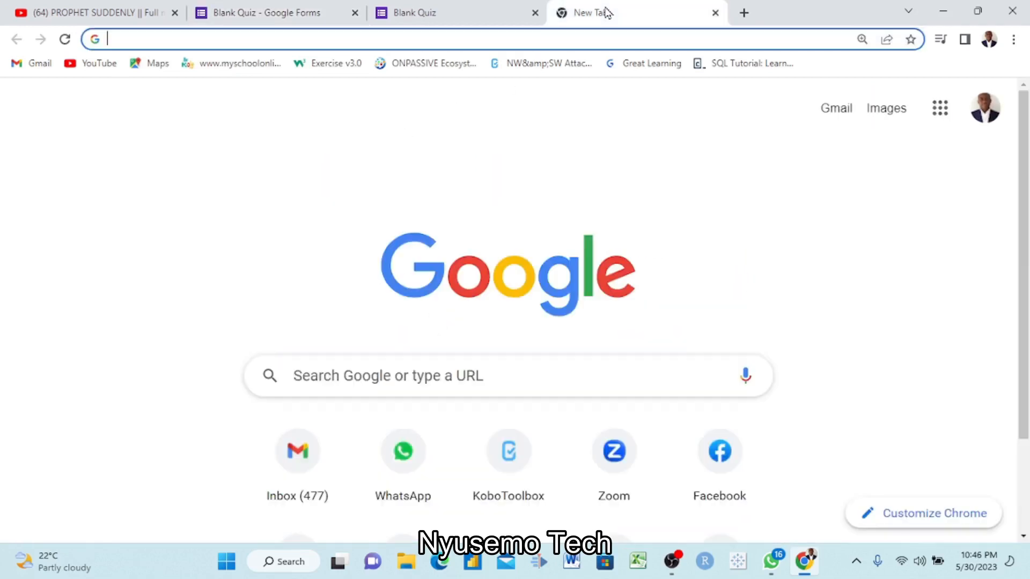
left_click(943, 118)
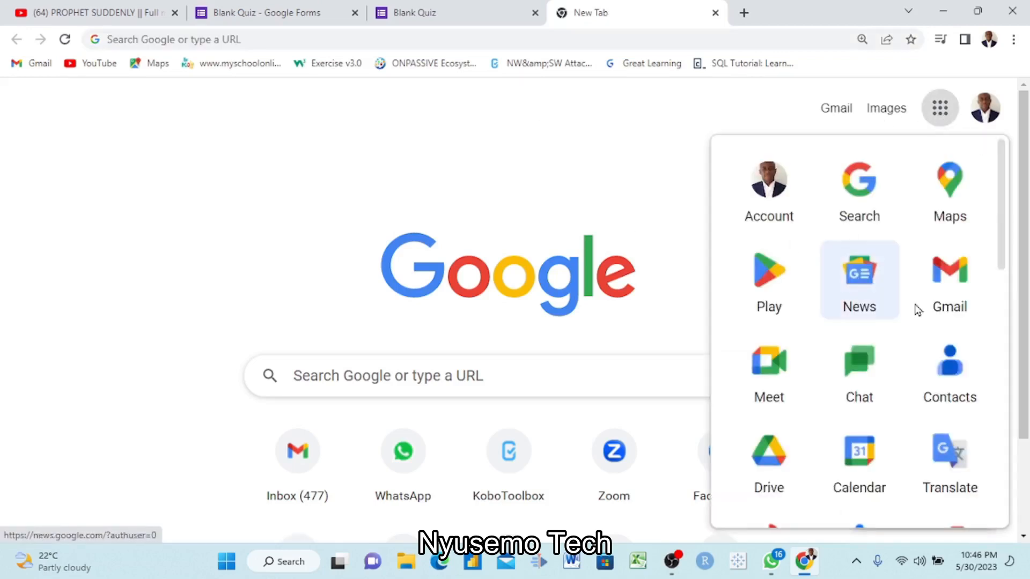
scroll(919, 397, "down", 5)
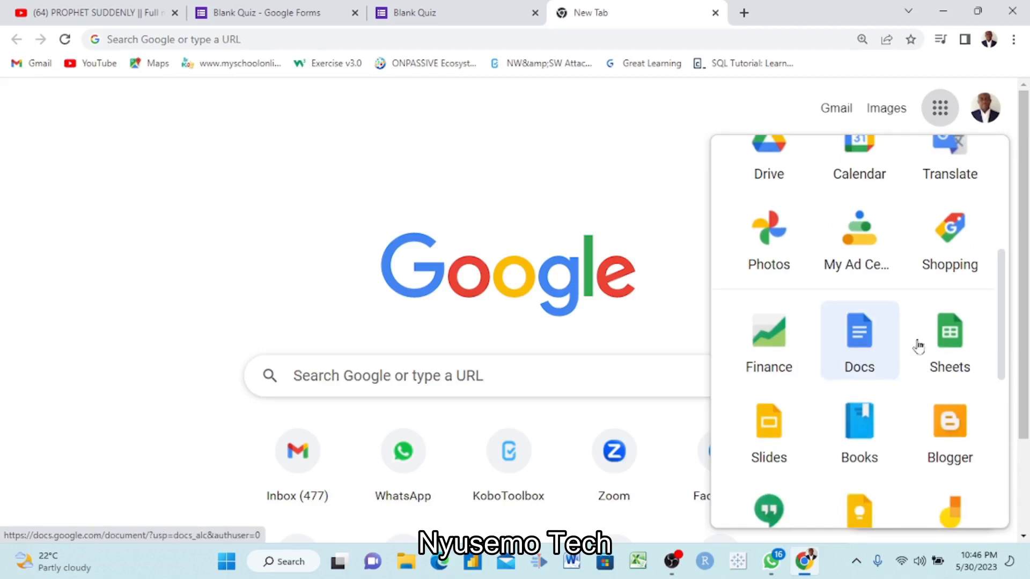
left_click(955, 352)
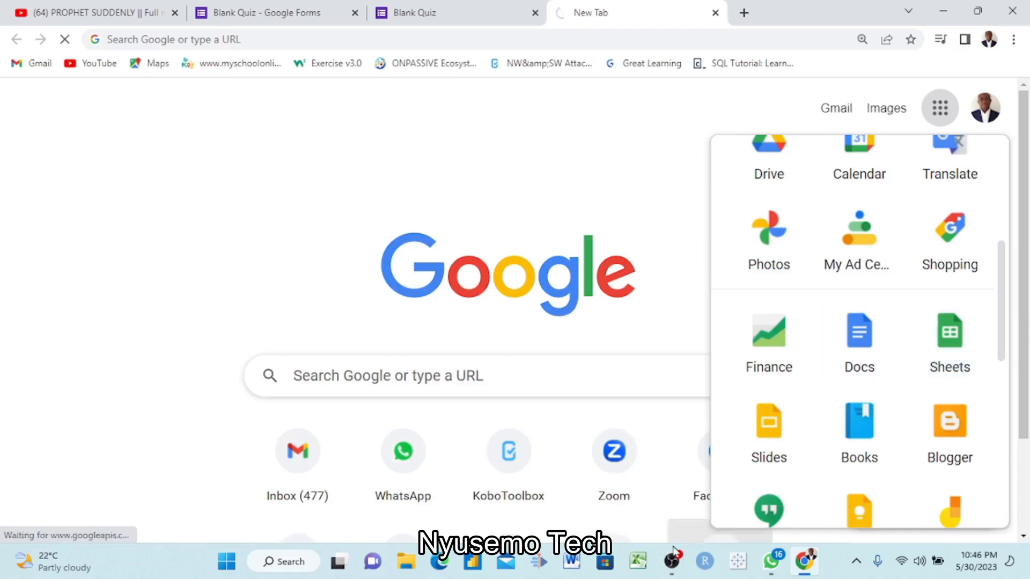
- Find the "Blank Quiz (Responses)" spreadsheet among the recent files and open it
scroll(665, 396, "down", 3)
scroll(667, 395, "up", 4)
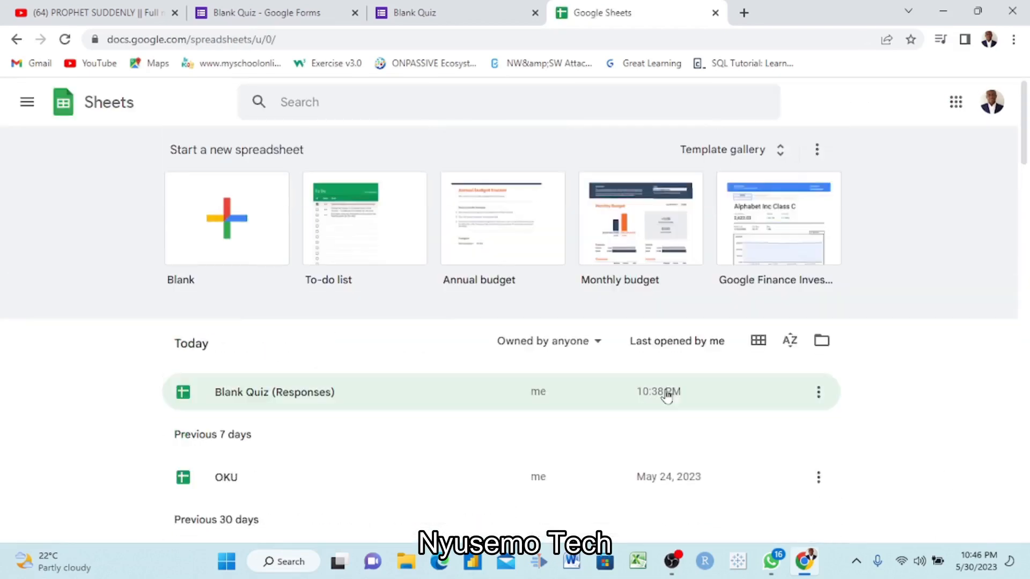
scroll(667, 395, "down", 2)
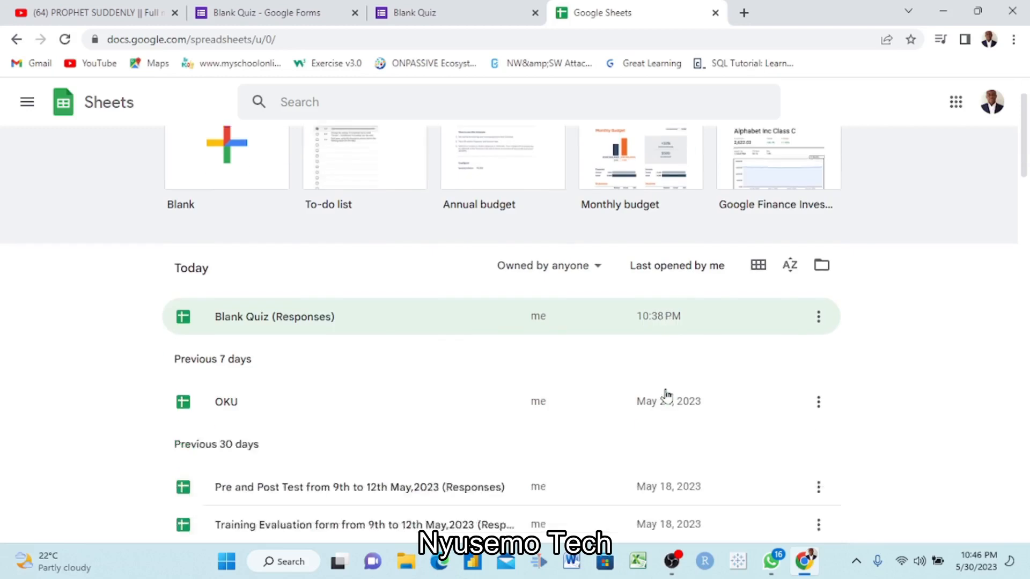
scroll(541, 321, "up", 2, "ctrl")
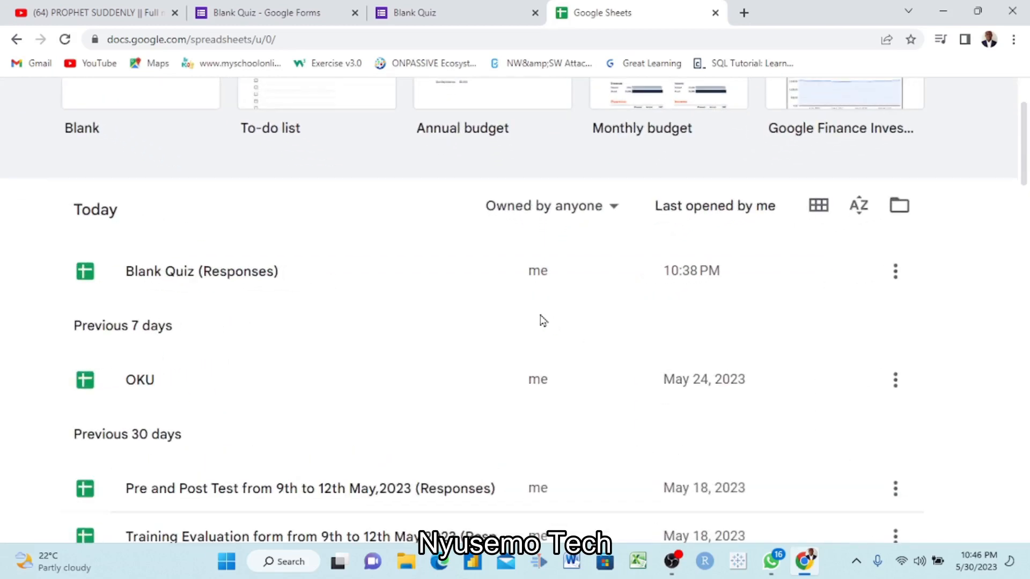
scroll(541, 320, "up", 1)
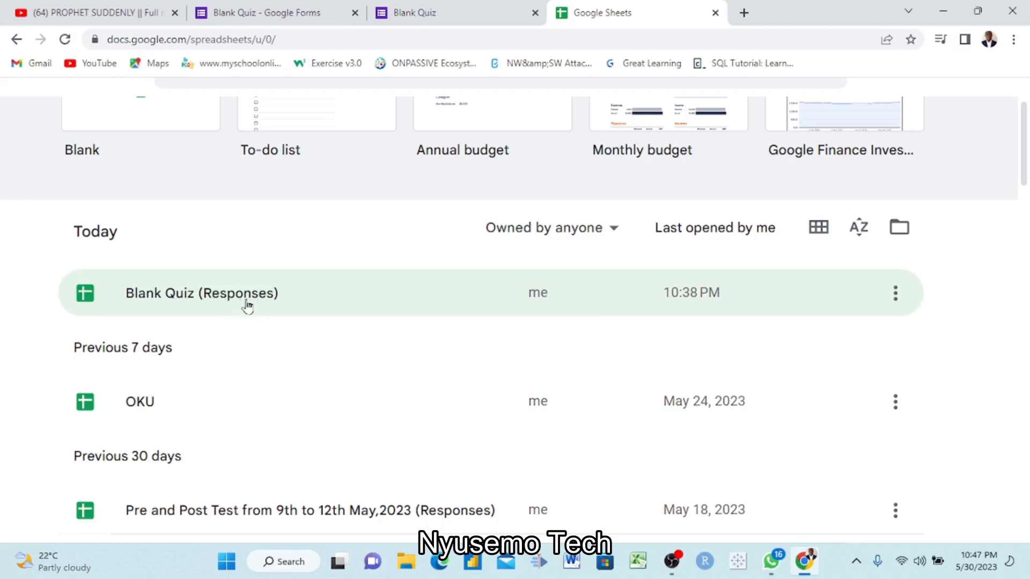
left_click(317, 292)
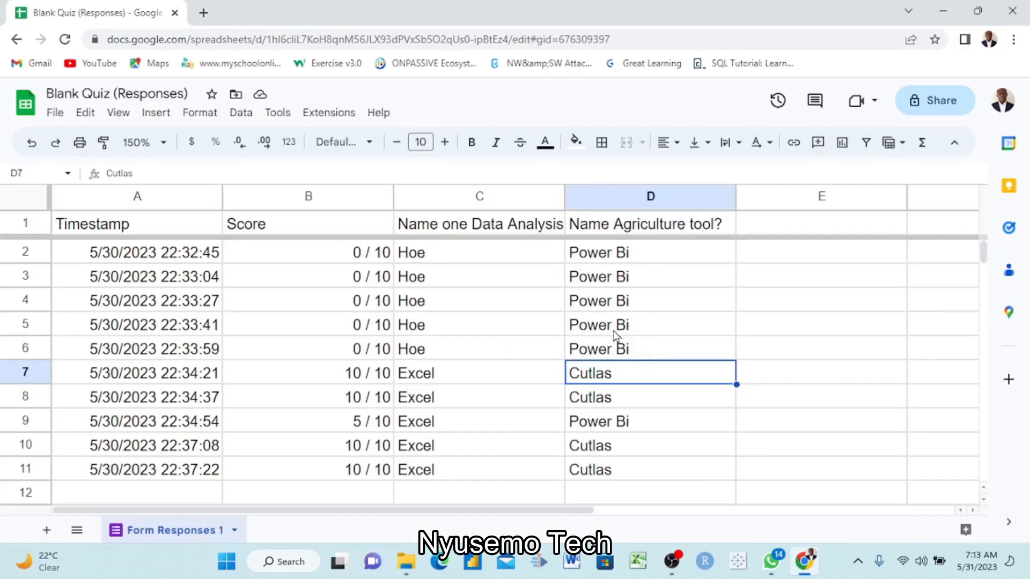
- Examine the response sheet, comparing the answers in both question columns with the scores in column B
scroll(614, 332, "right", 10)
scroll(614, 331, "left", 10)
left_click(451, 229)
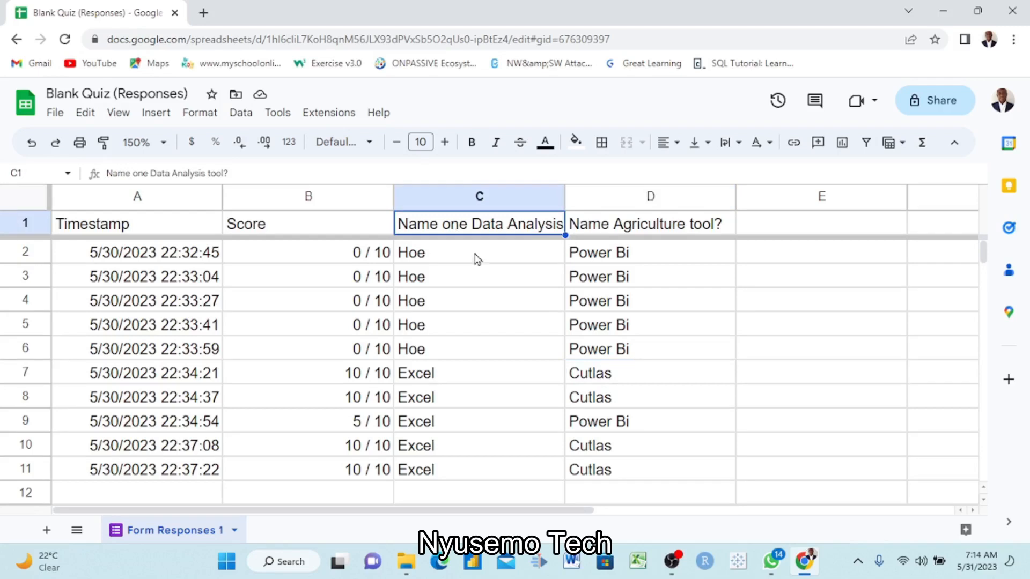
left_click(443, 271)
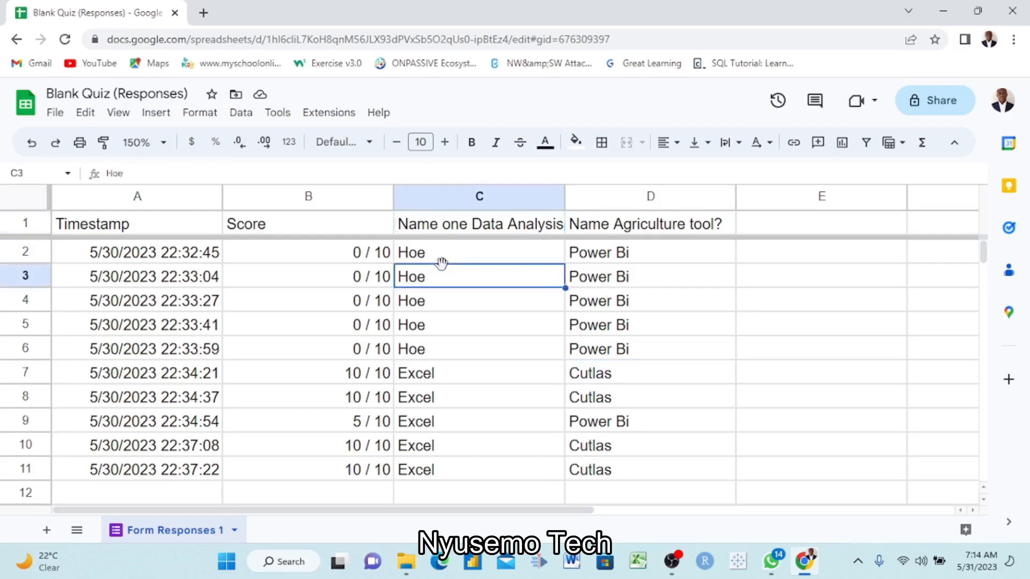
left_click(637, 232)
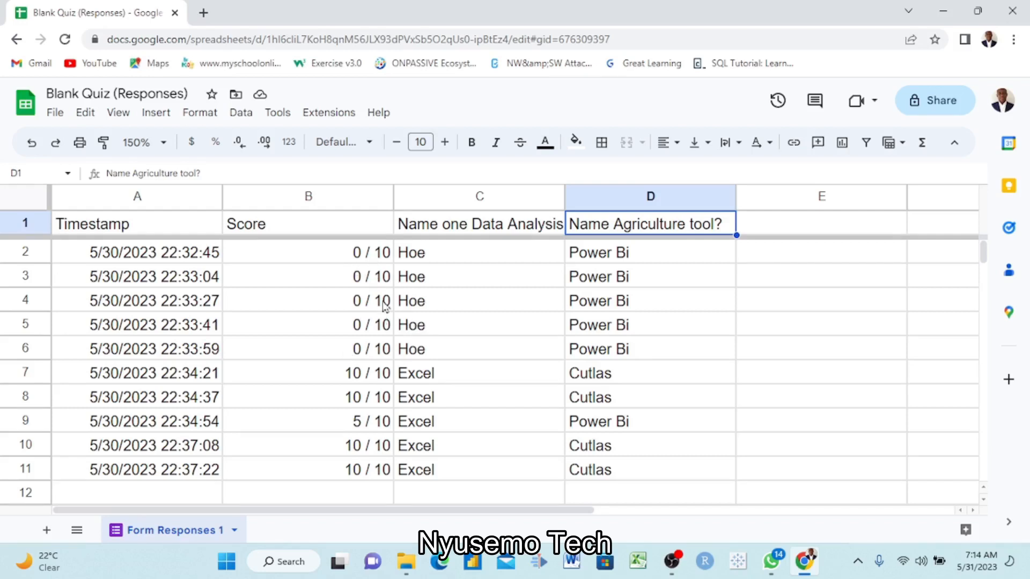
left_click(364, 280)
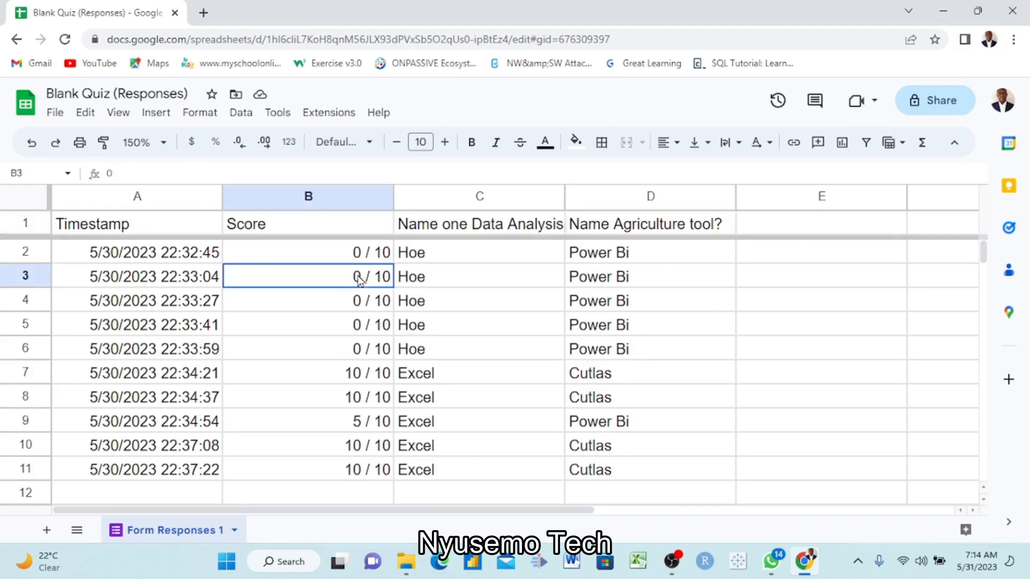
left_click(383, 258)
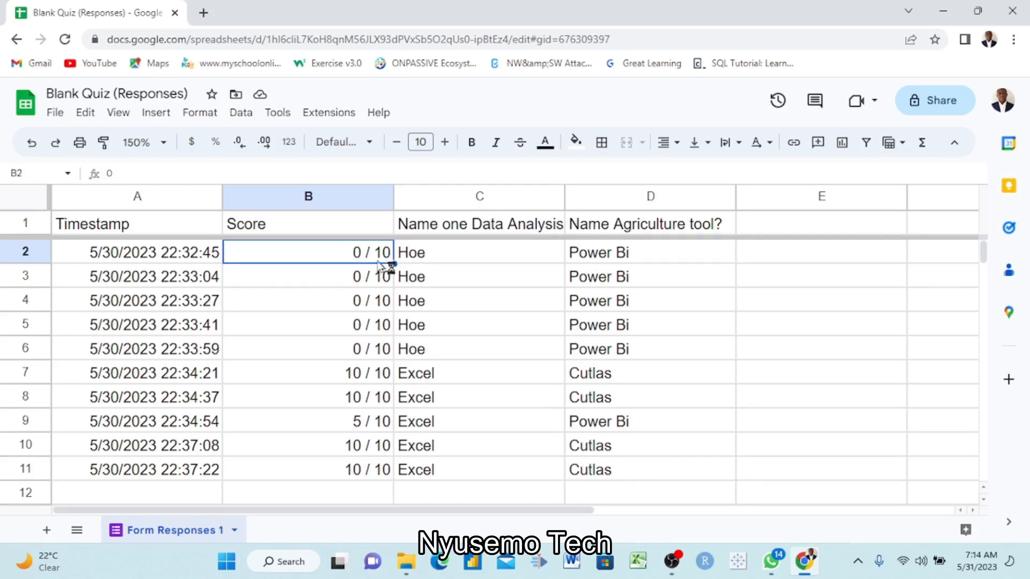
left_click(356, 278)
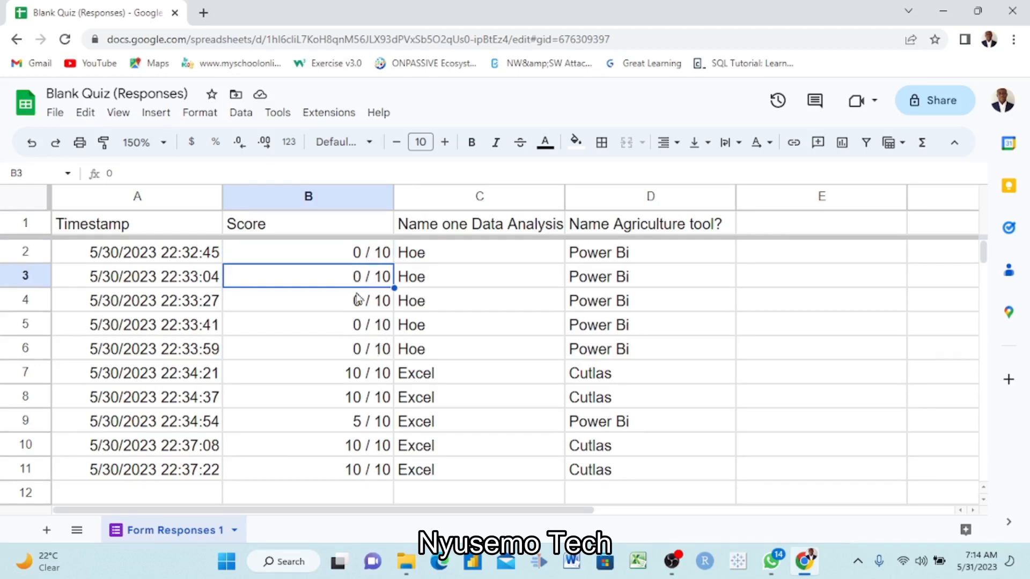
left_click(347, 379)
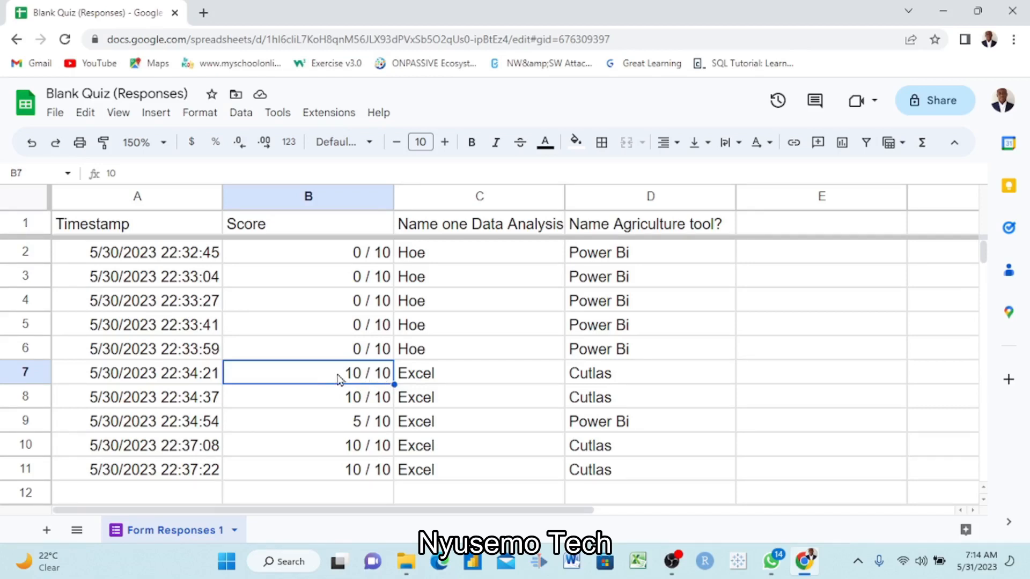
left_click(348, 427)
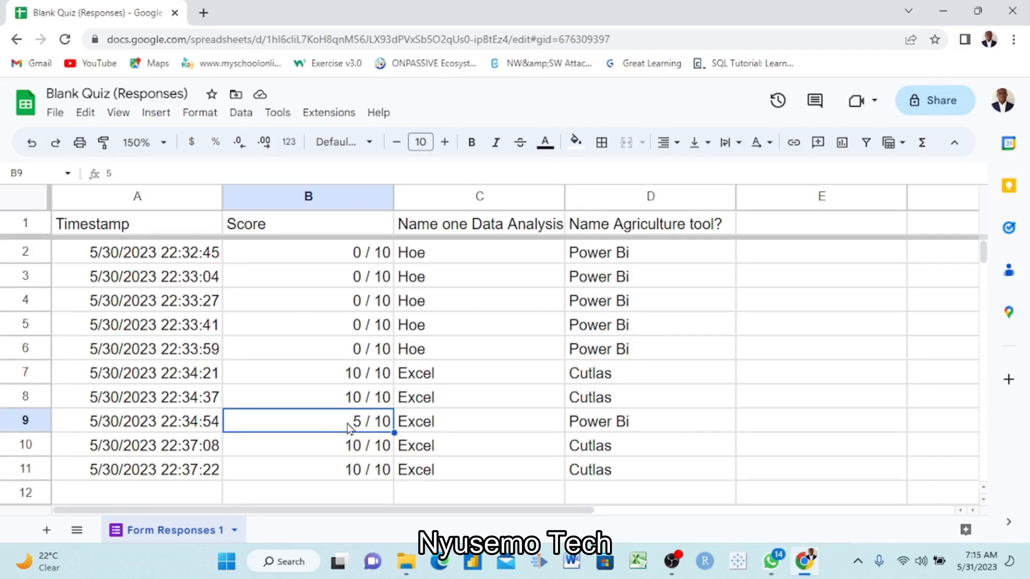
- Add the column header "Results" in cell E1, beside the agriculture question
scroll(596, 404, "right", 2)
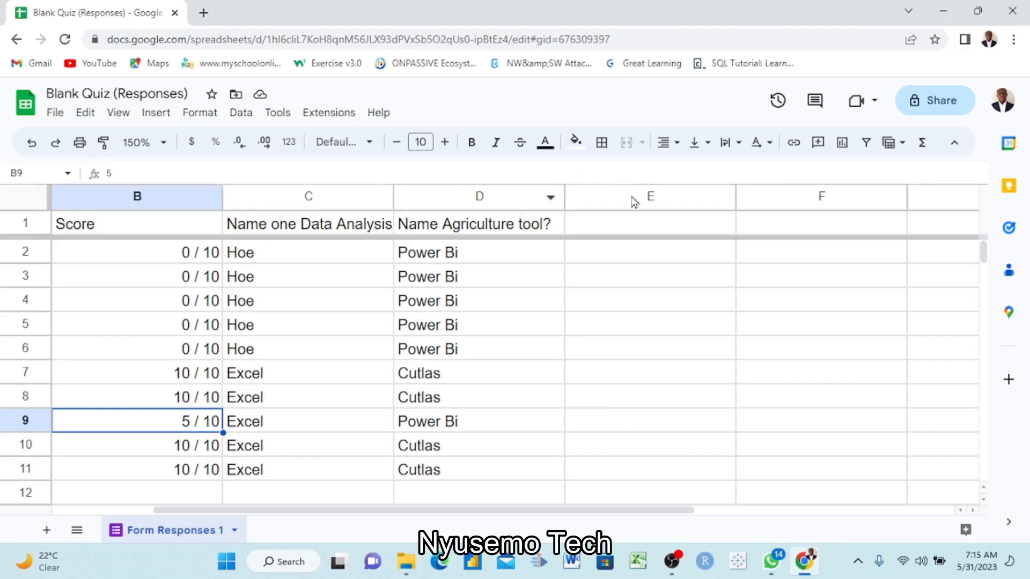
left_click(618, 226)
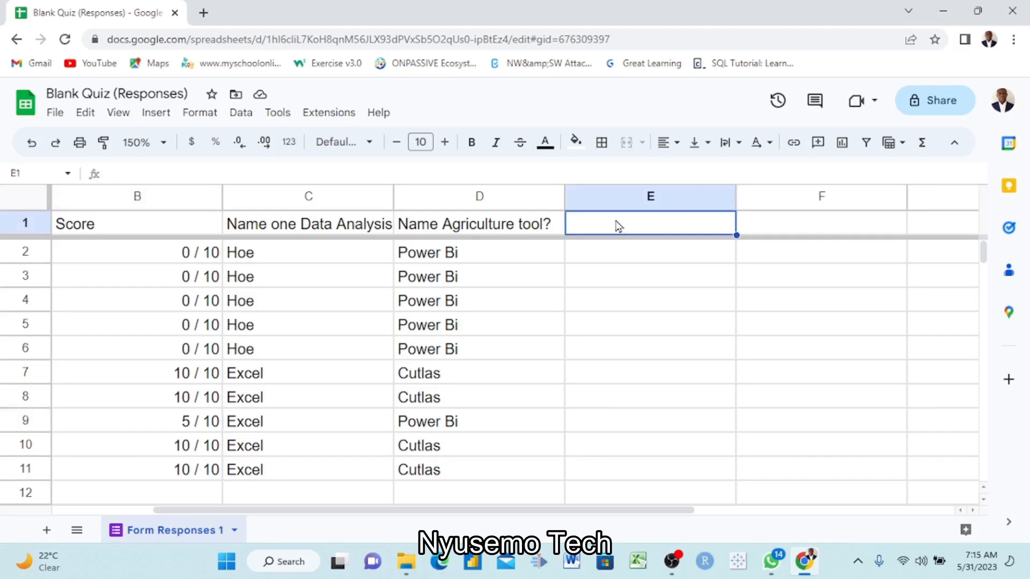
type("Result")
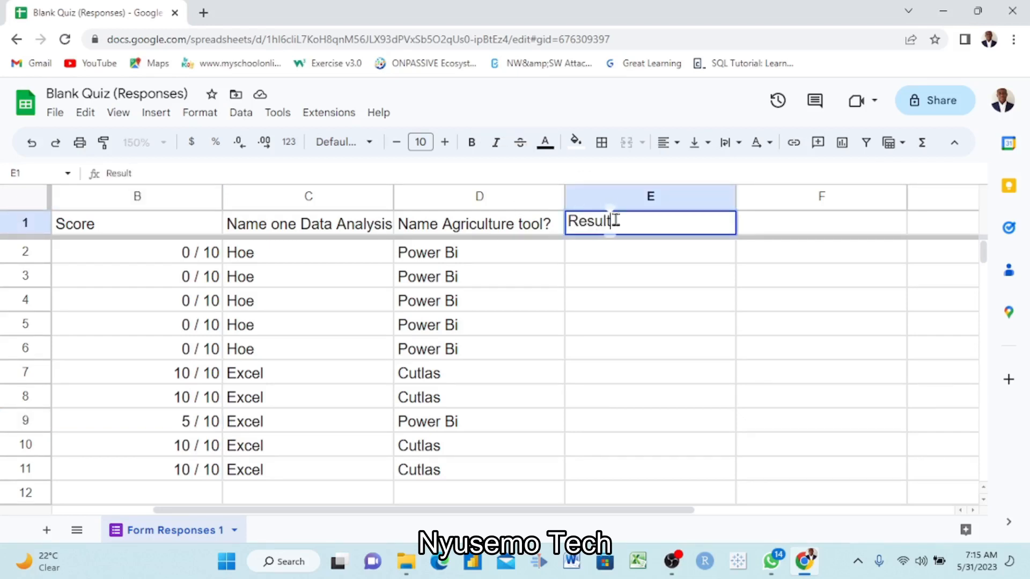
type("s")
- Enter =IF(B2>4,"passed","Failed") in cell E2 and accept the suggested autofill for the Results column down to E11
left_click(677, 263)
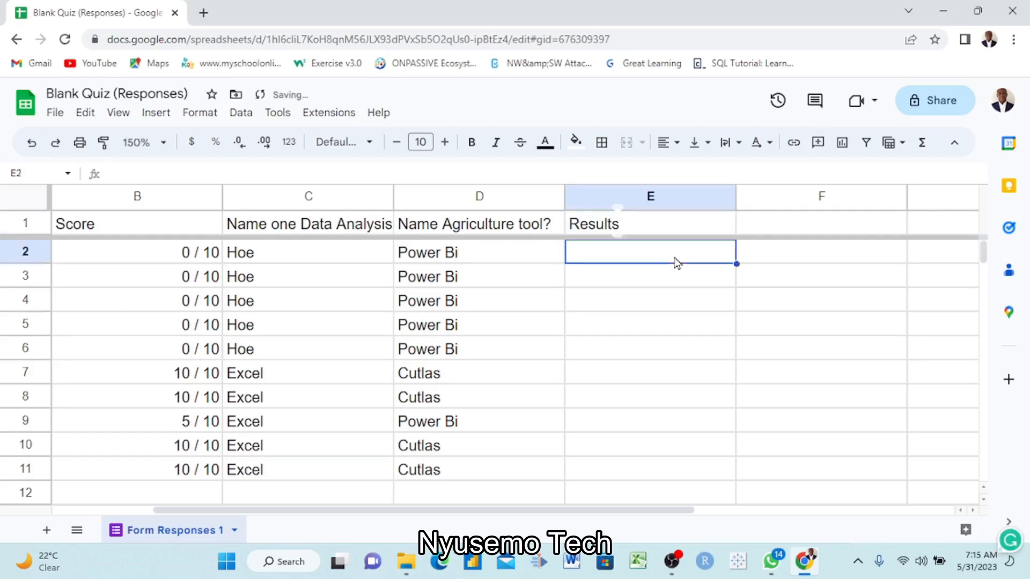
type("=IF(")
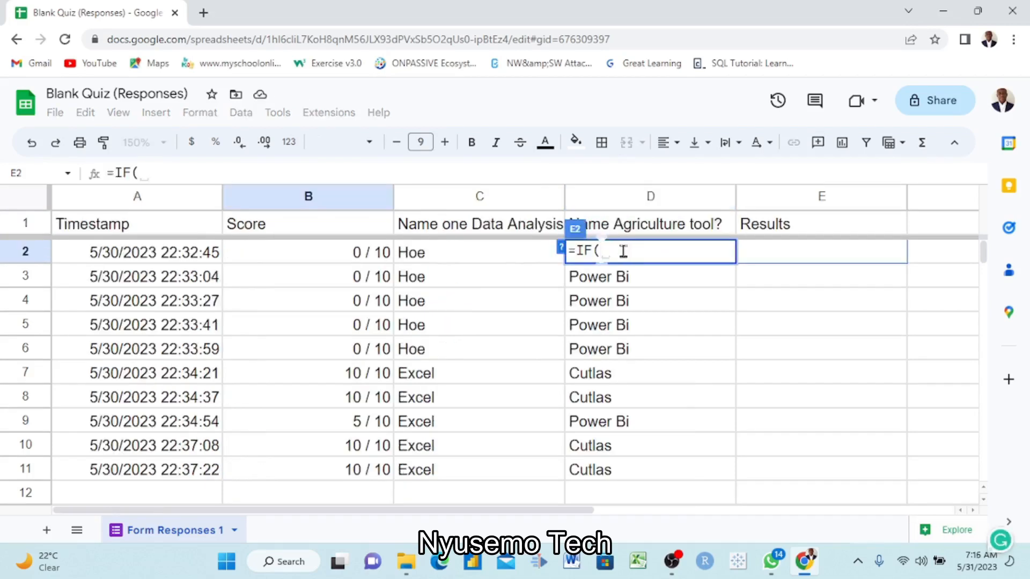
left_click(313, 259)
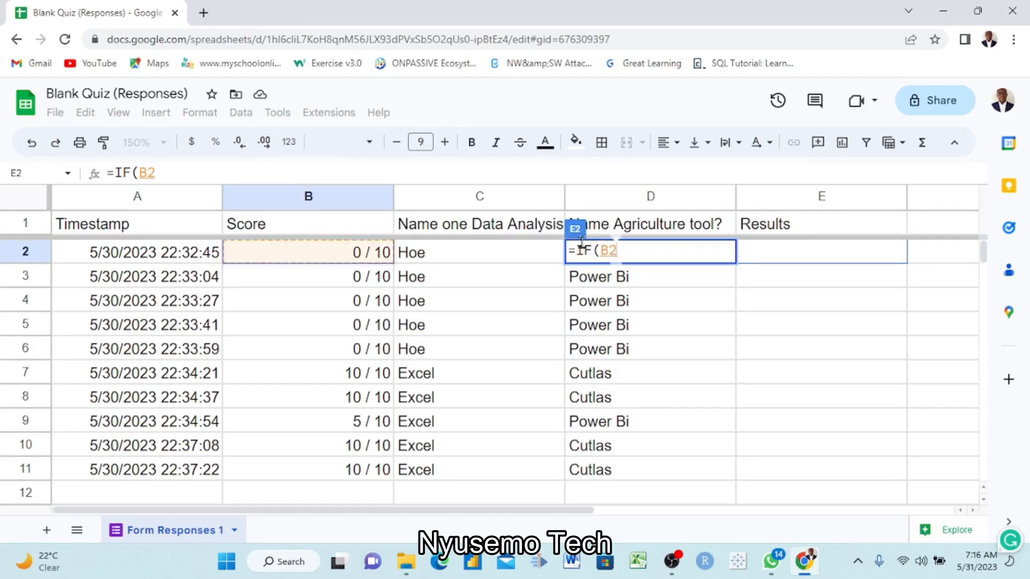
type(">")
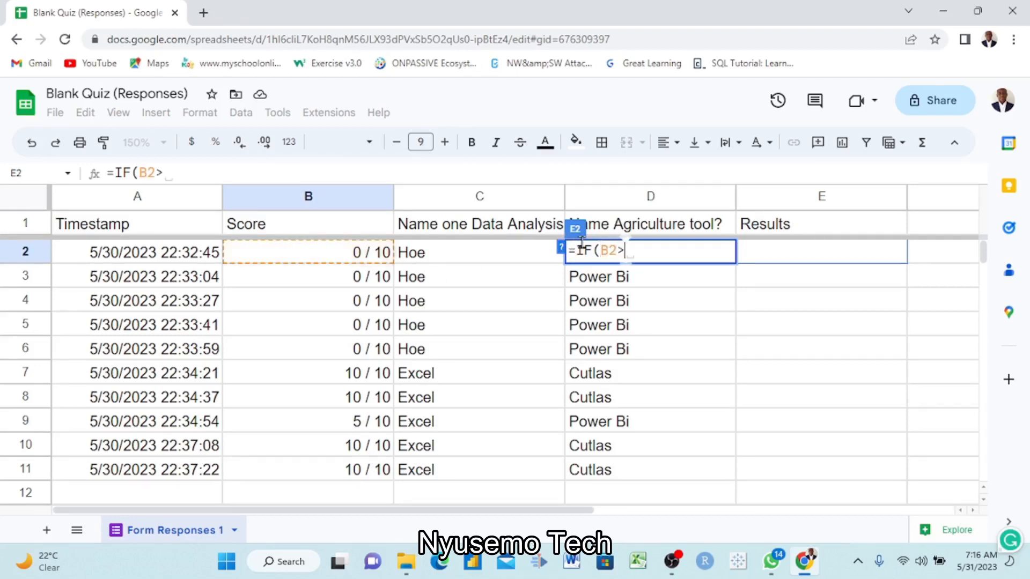
type("4")
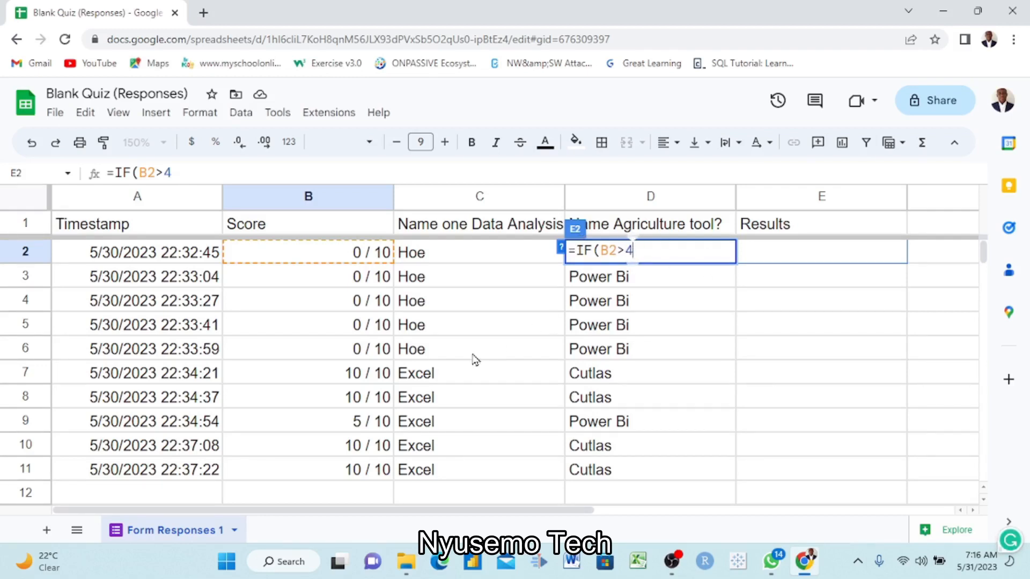
type(",\"")
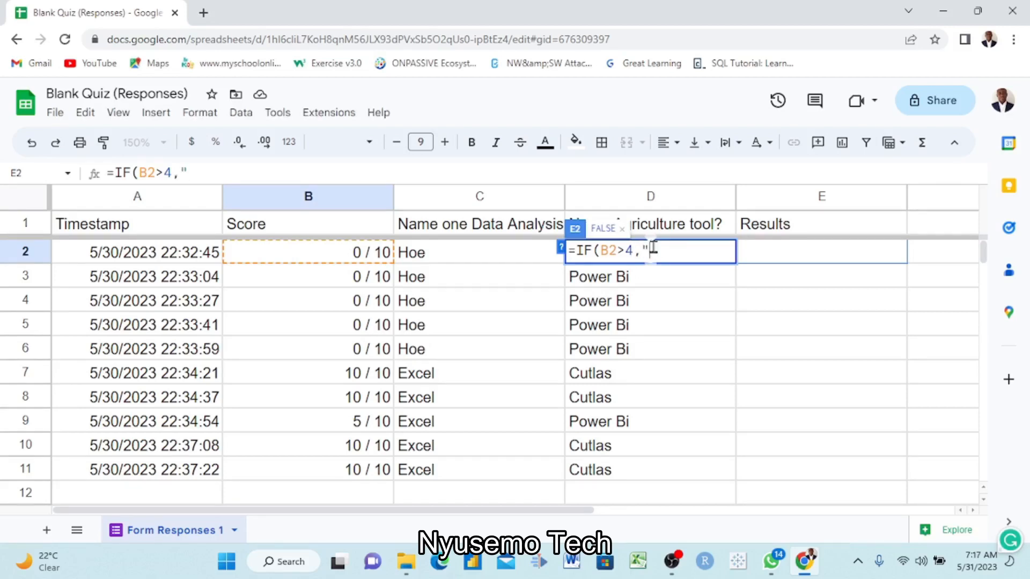
type("passed")
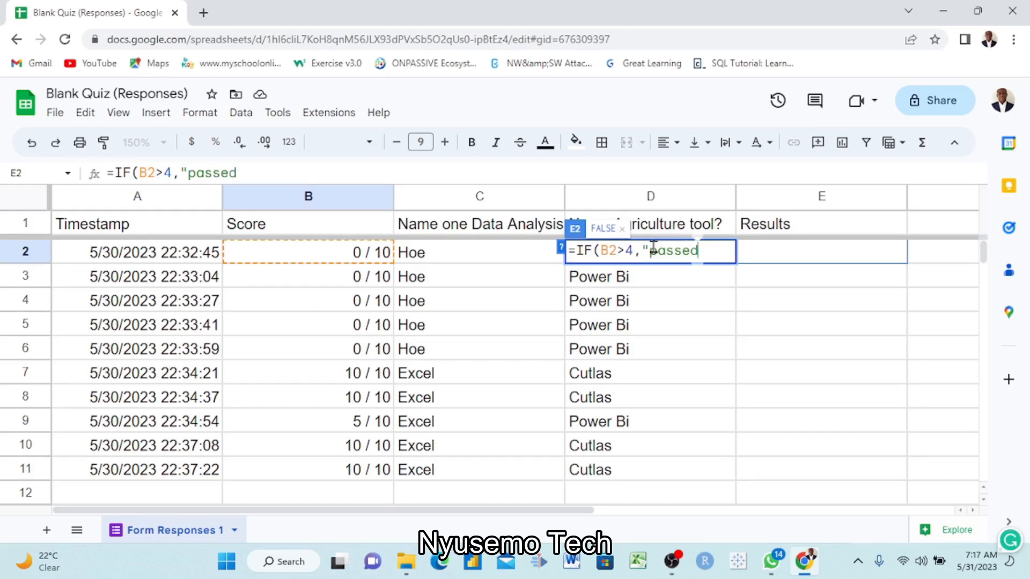
type("\",")
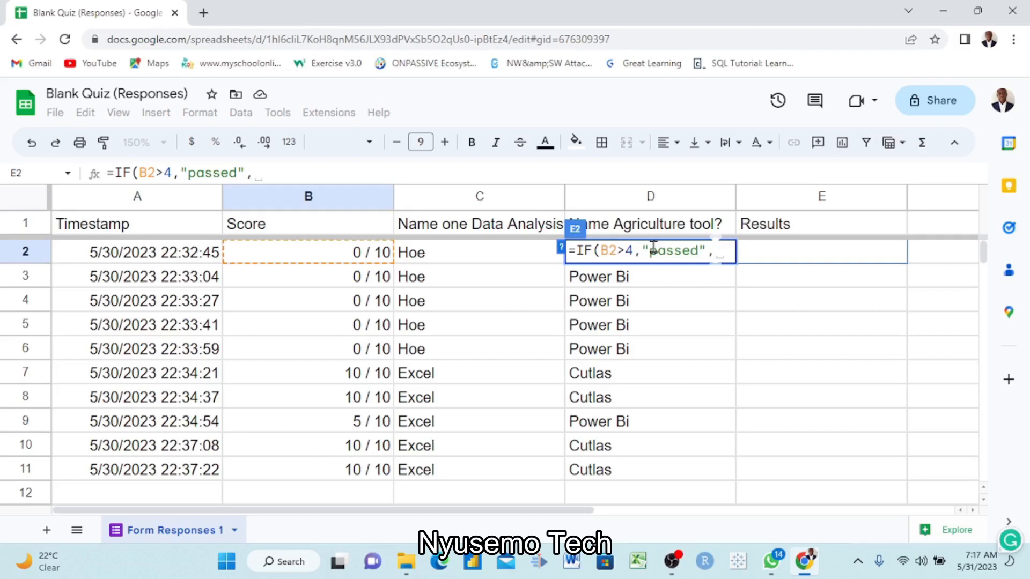
type("\"")
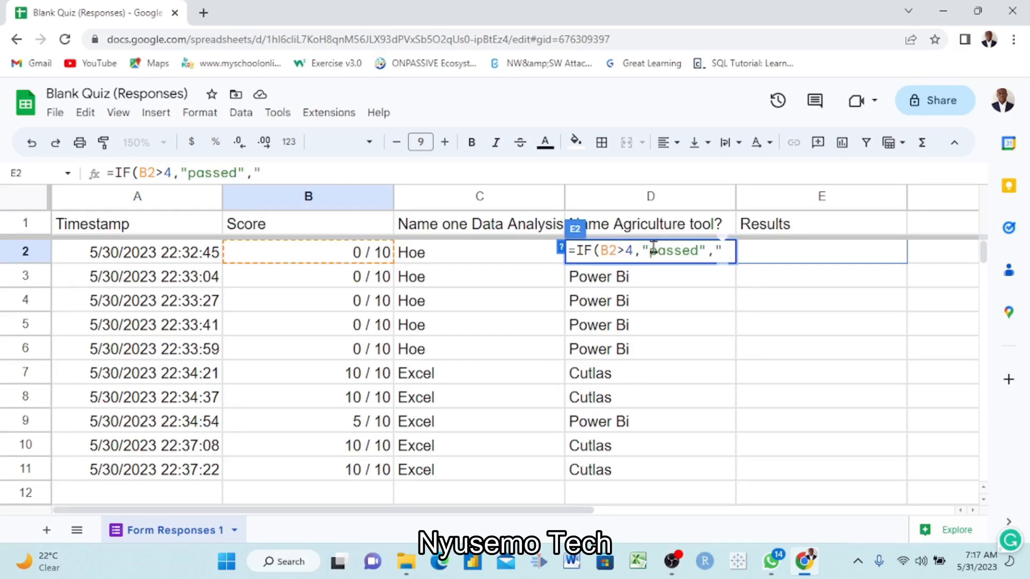
type("Failed\"")
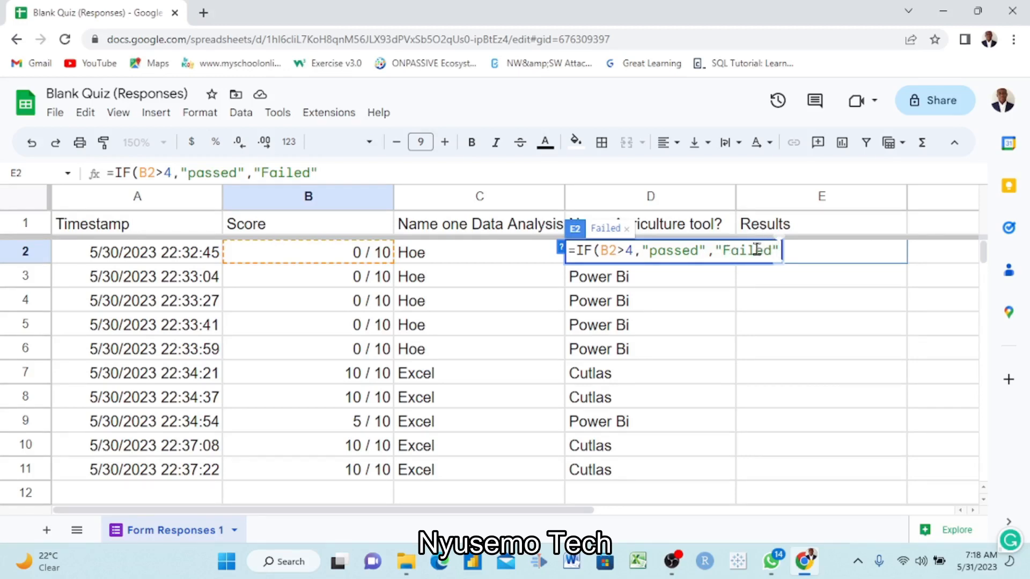
type(")")
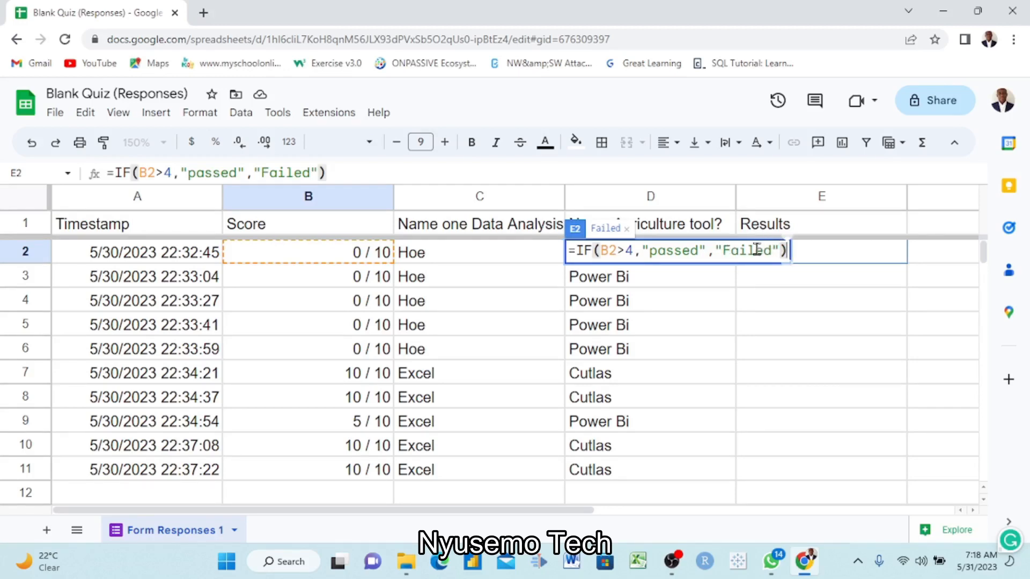
key("Return")
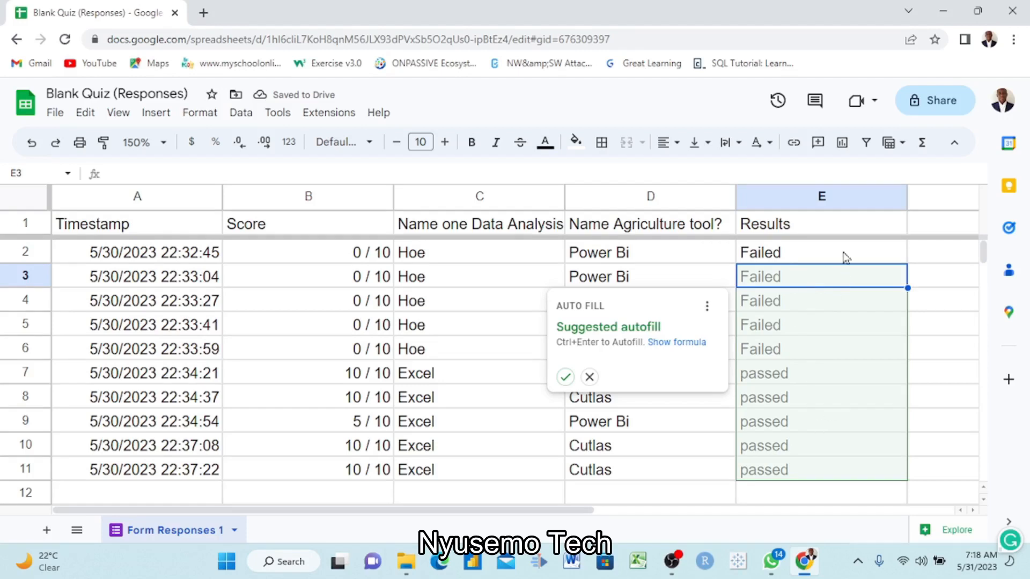
left_click(565, 377)
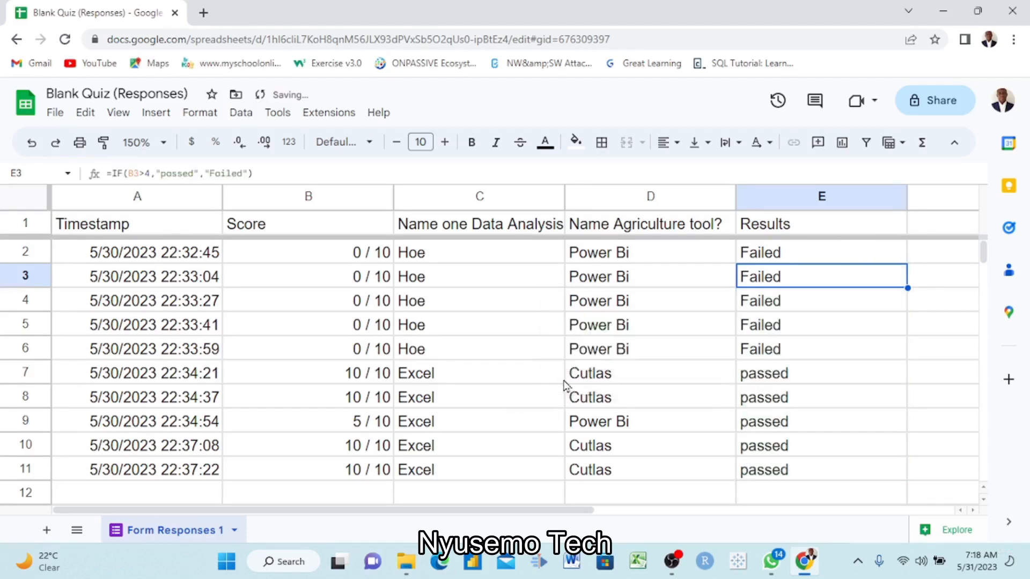
- Check the grades and formulas in the Results column from E2 to E11 against the scores in column B
scroll(746, 392, "right", 3)
scroll(742, 392, "left", 3)
left_click(773, 258)
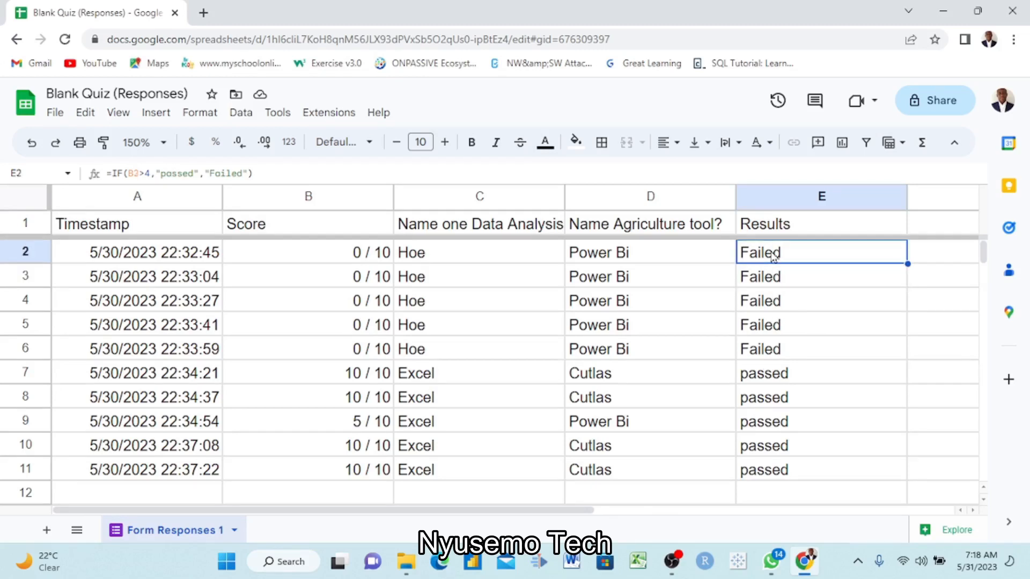
left_click(770, 354)
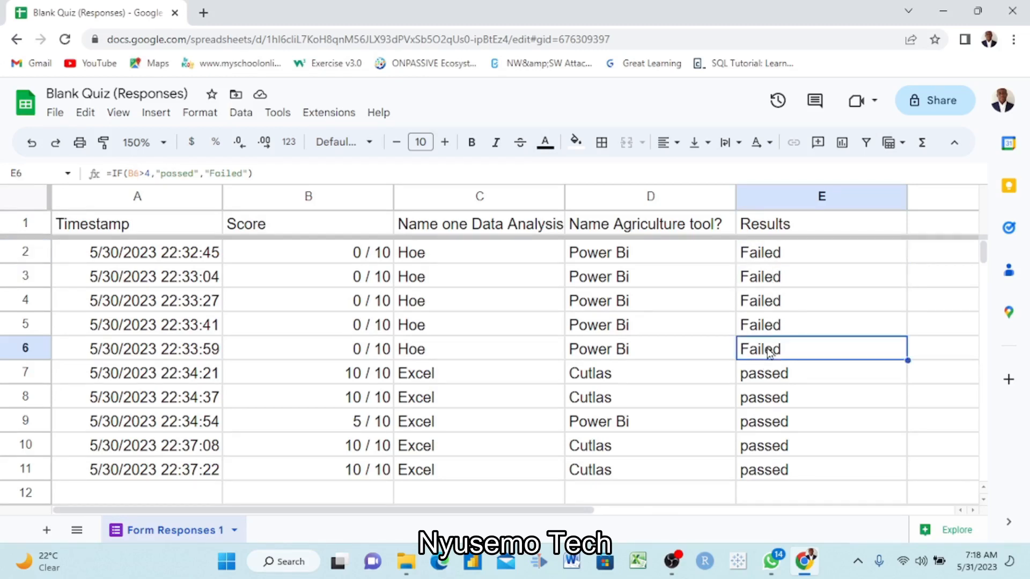
left_click(776, 377)
left_click(783, 401)
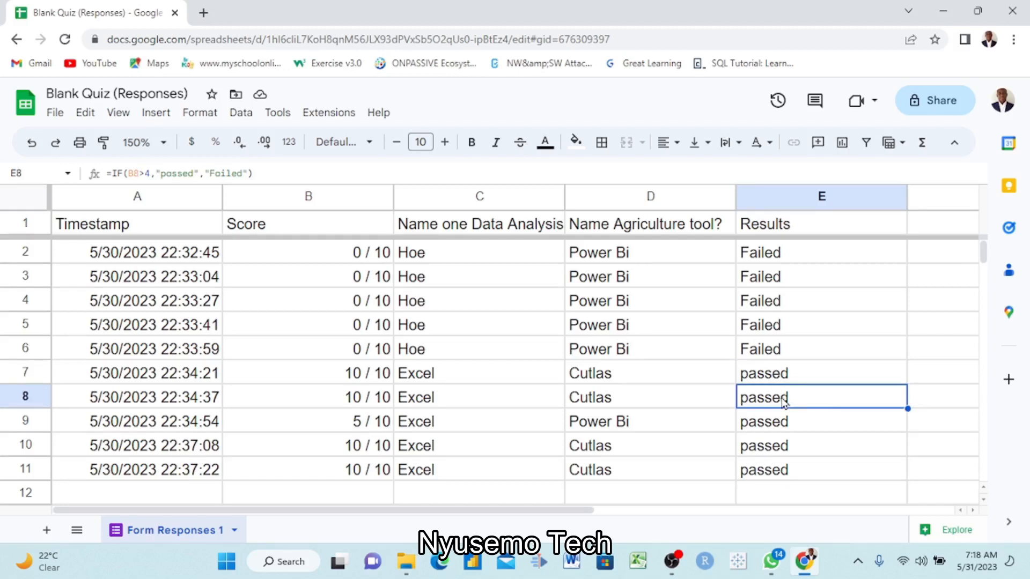
left_click(783, 422, "shift")
left_click(783, 422)
left_click(784, 450)
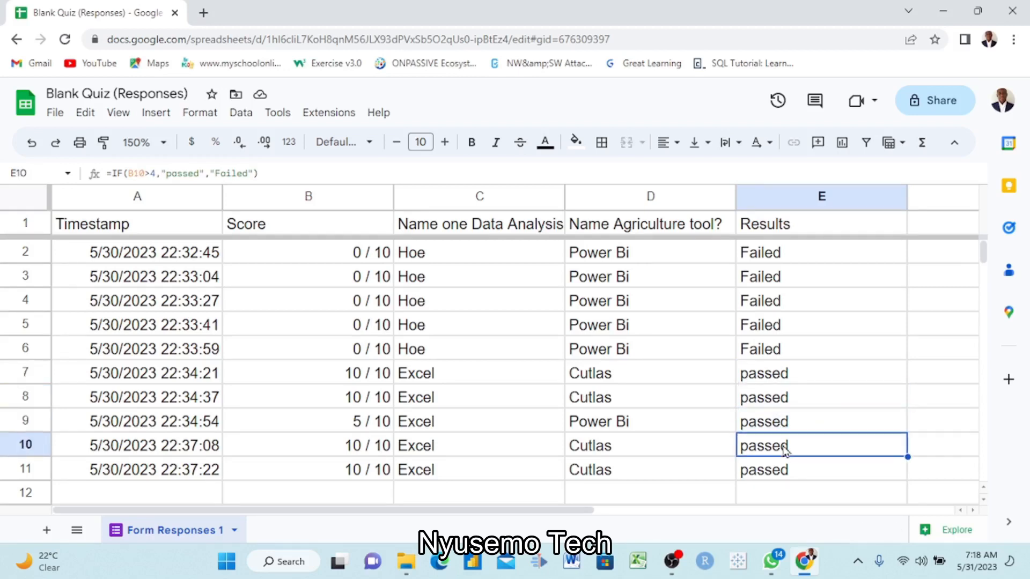
left_click(787, 474)
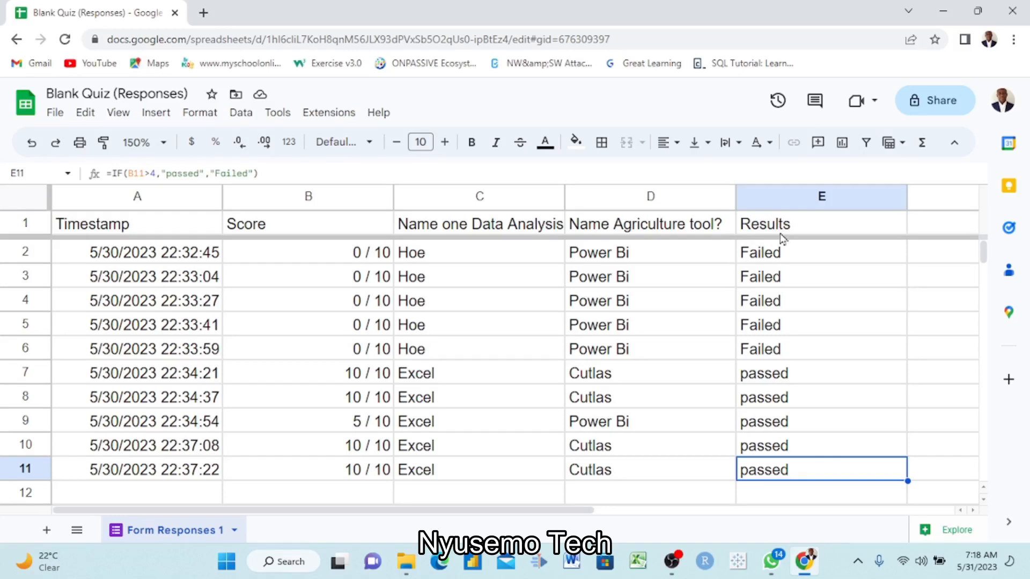